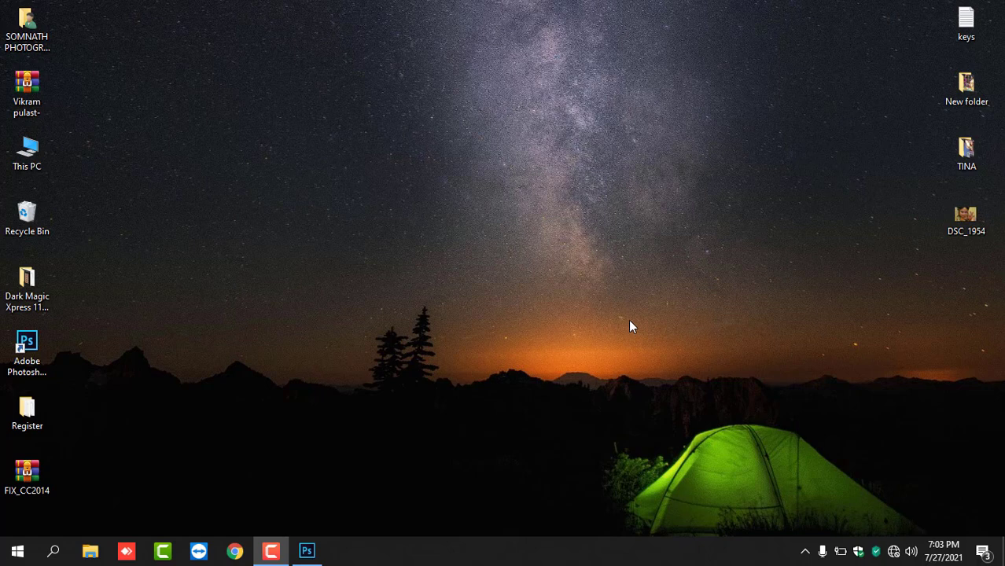
- Check the Photoshop version under Help > About Photoshop, then minimize Photoshop to the desktop
left_click(306, 549)
left_click(366, 9)
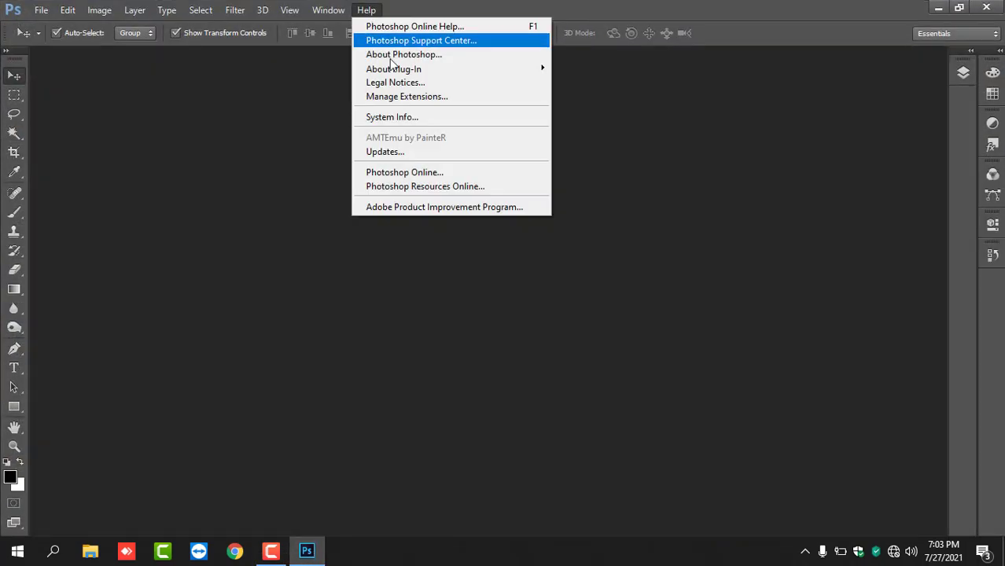
left_click(429, 60)
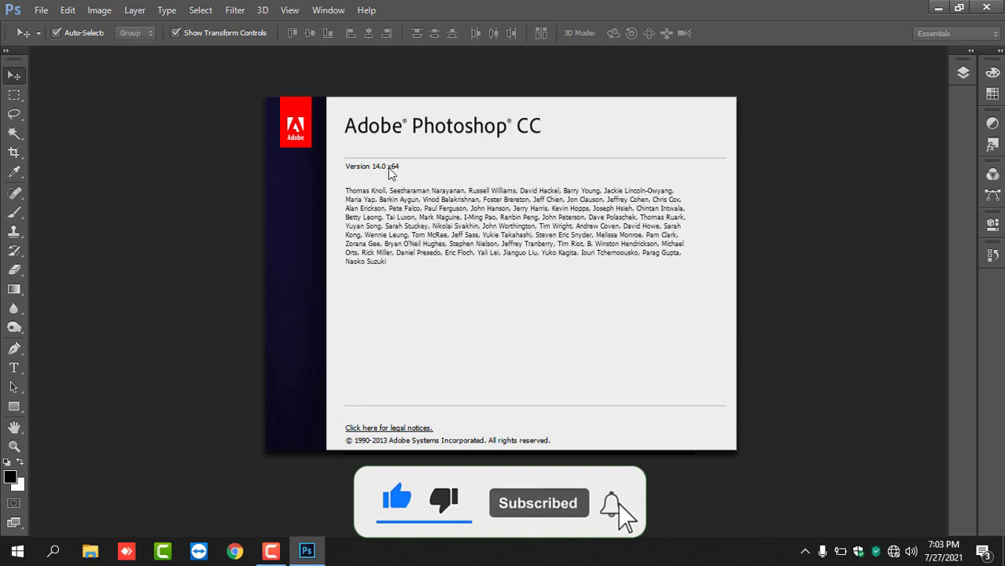
left_click(476, 299)
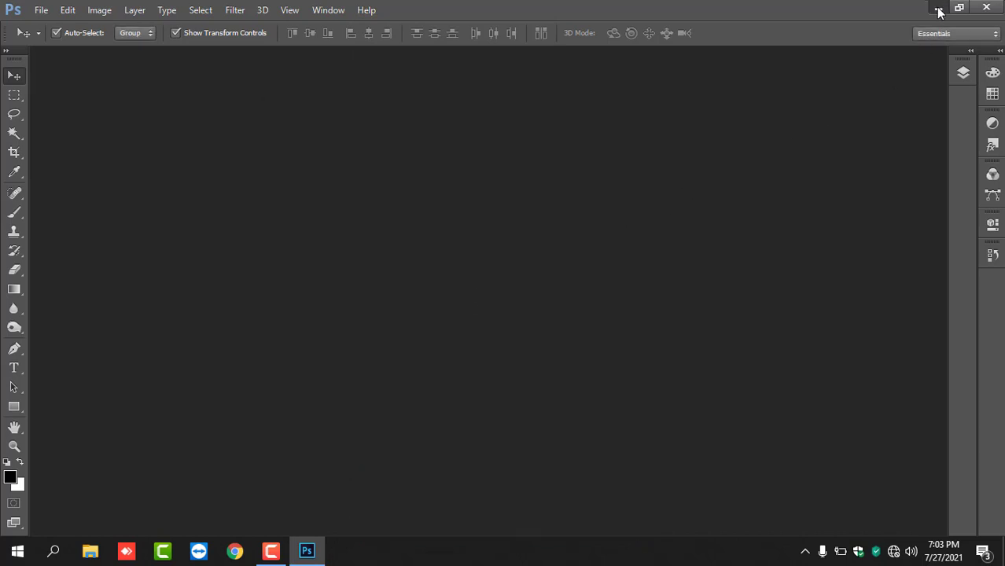
left_click(936, 9)
- Open DSC_1954.JPG and duplicate it as a document named Topaz, docked with the tabs
mouse_move(969, 227)
left_mouse_down()
mouse_move(438, 432)
mouse_move(522, 274)
left_mouse_up()
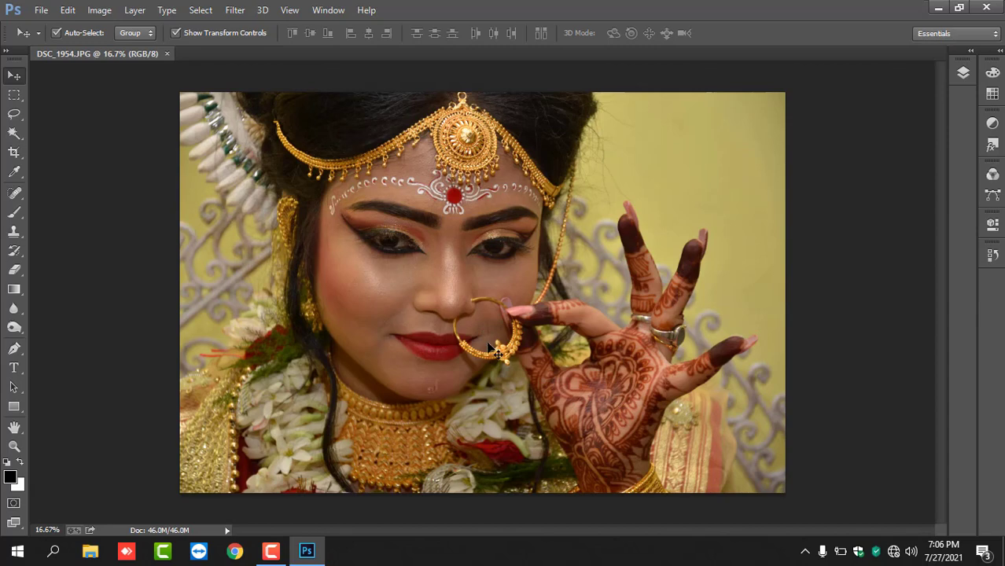
left_click_drag(137, 54, 204, 97)
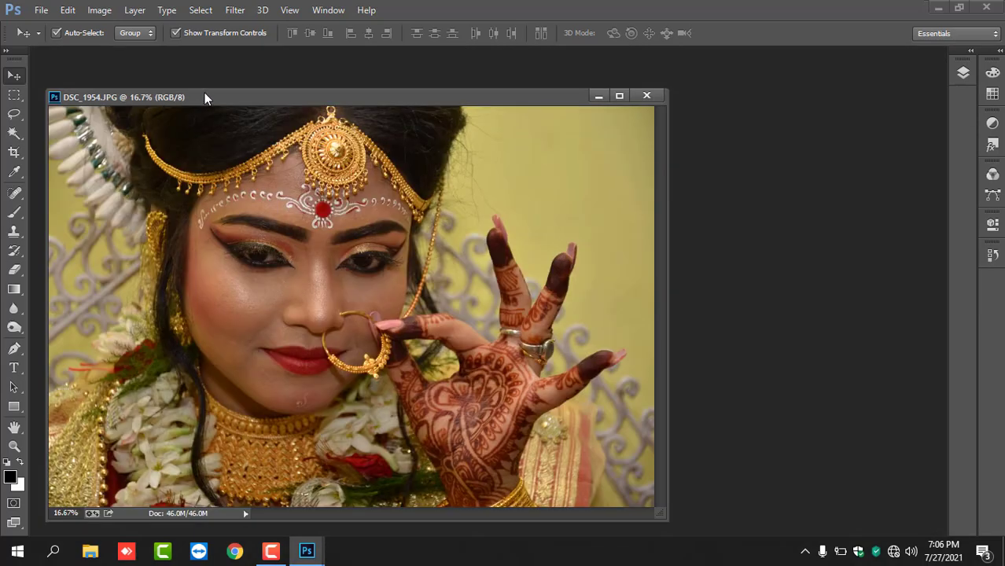
right_click(205, 97)
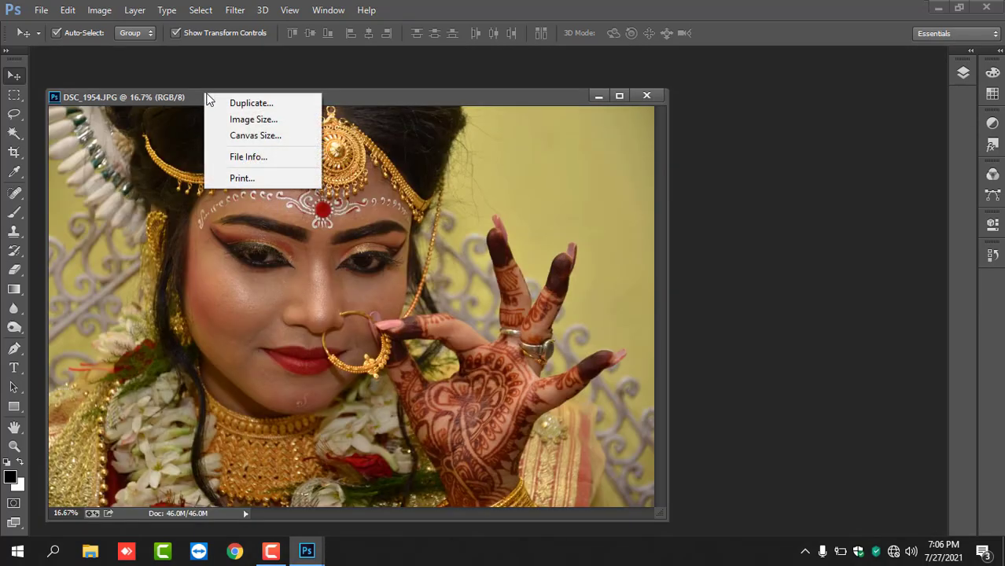
left_click(230, 101)
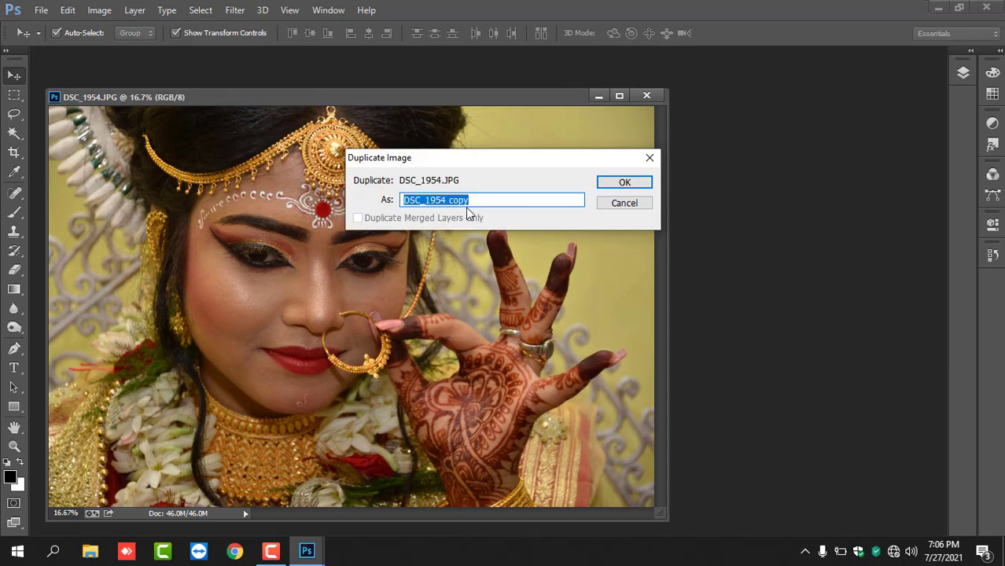
type("Topaz")
key("Return")
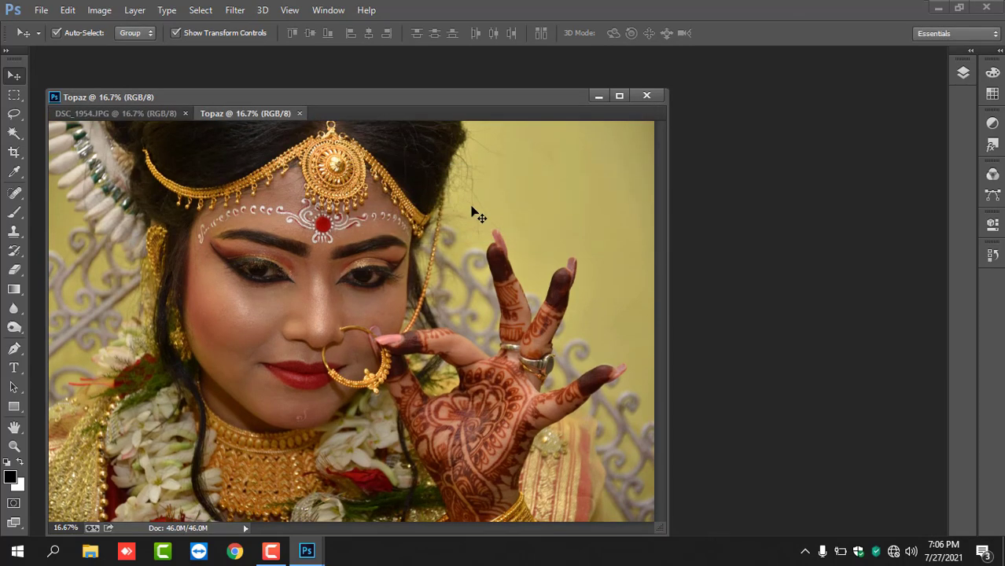
left_click_drag(285, 96, 309, 53)
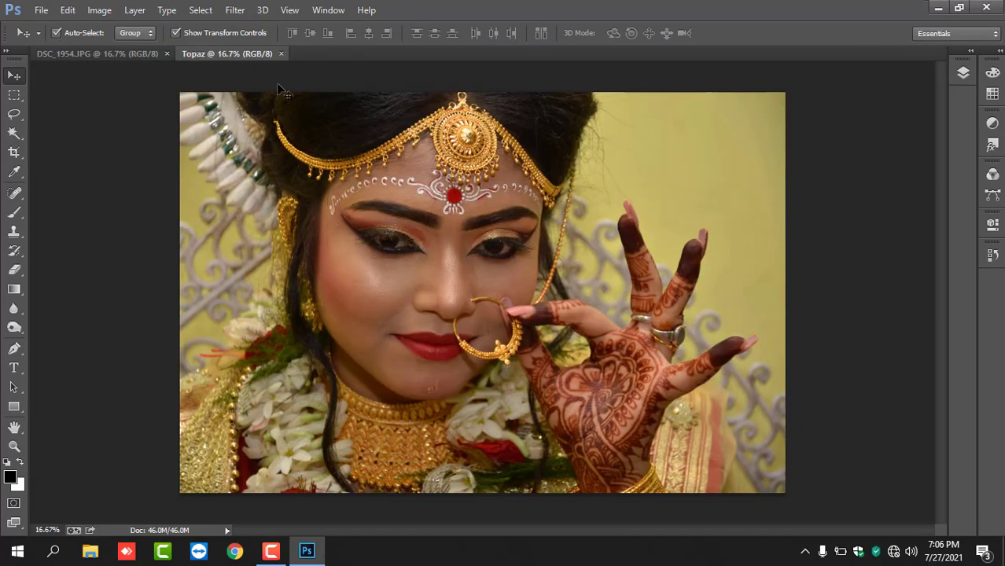
- Zoom in on the portrait in the Topaz copy
left_click(125, 51)
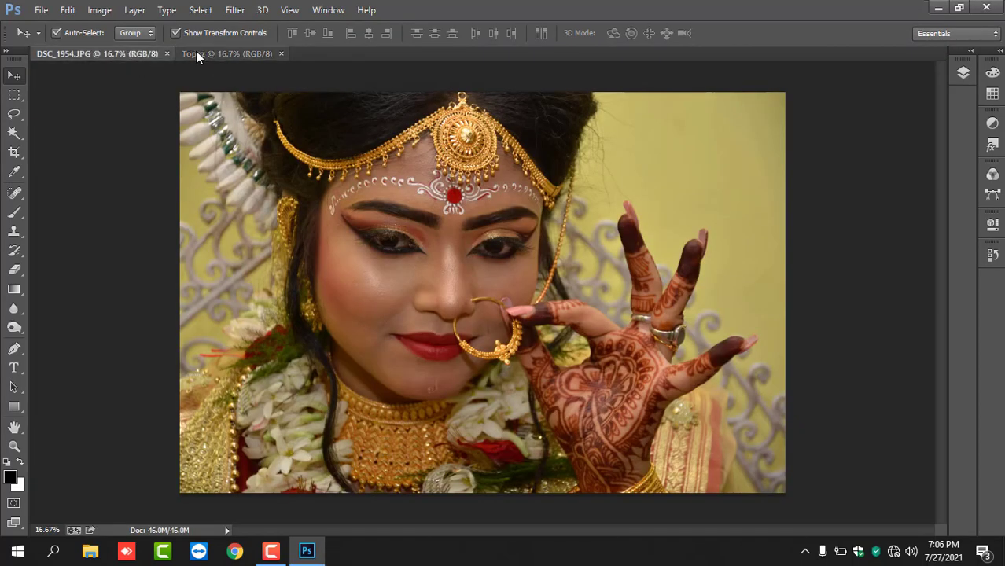
left_click(200, 52)
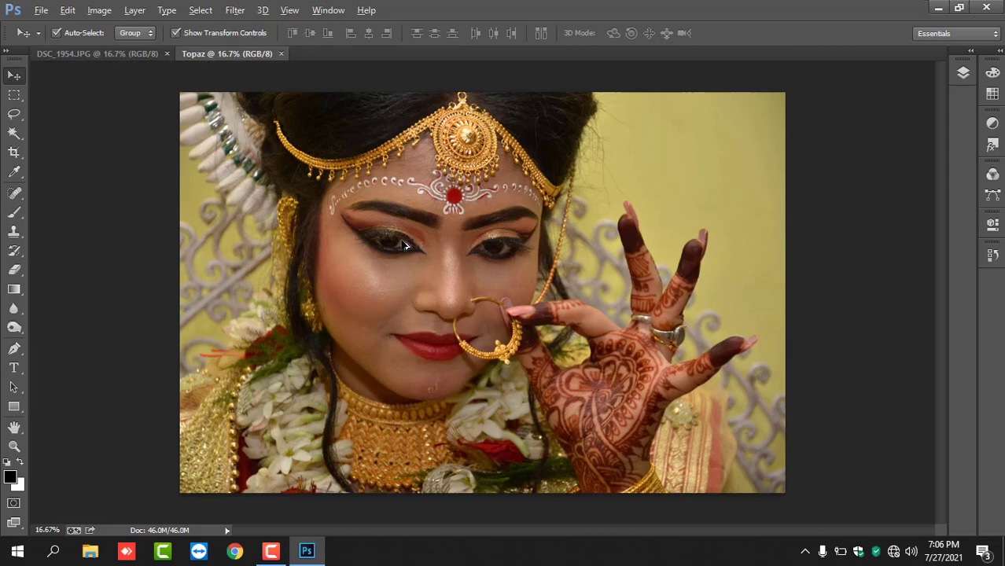
scroll(473, 310, "up", 3)
scroll(487, 316, "up", 1)
scroll(488, 316, "up", 1)
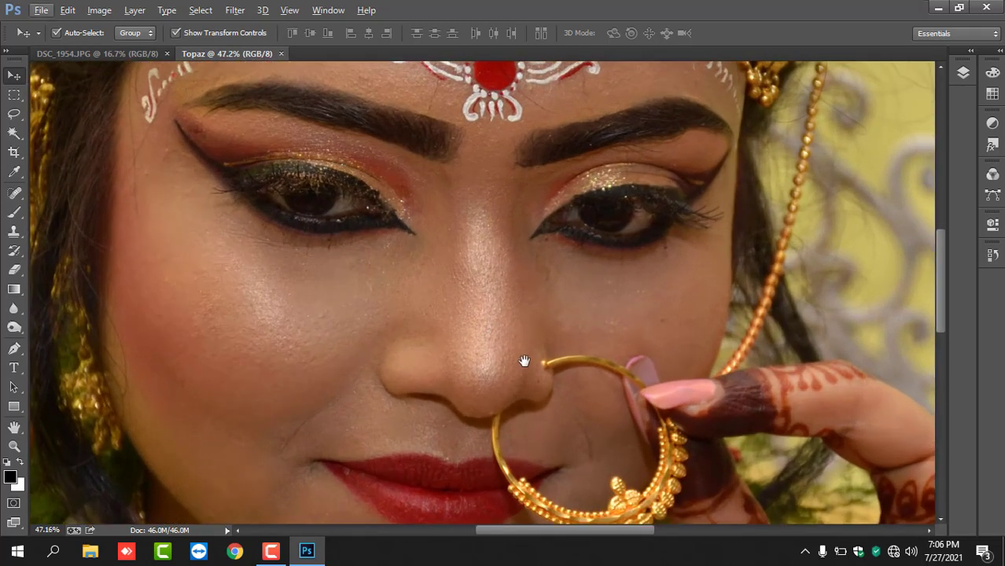
mouse_move(522, 358)
left_mouse_down()
mouse_move(528, 301)
mouse_move(525, 329)
left_mouse_up()
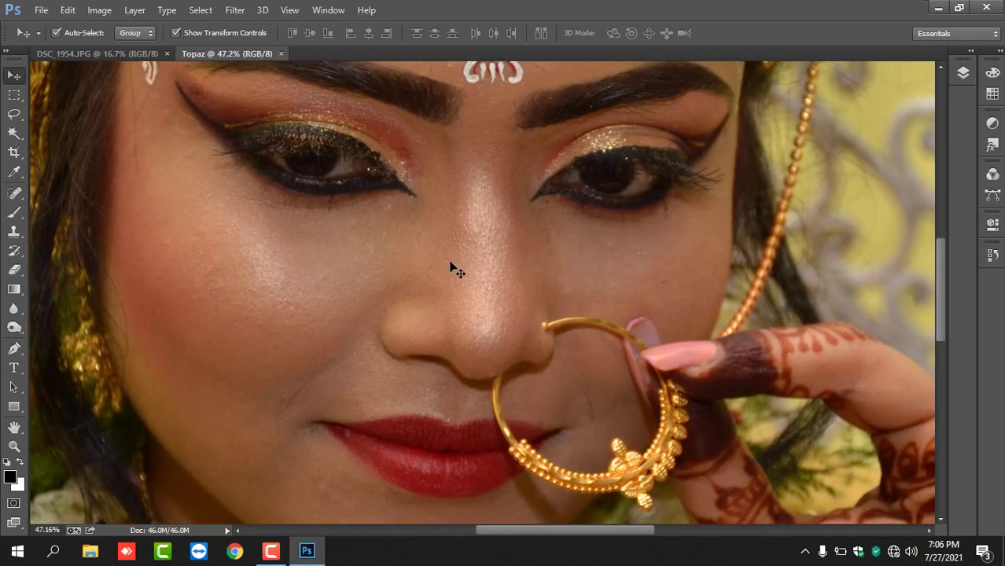
- Zoom and pan the original DSC_1954.JPG to a similar close view
left_click(131, 54)
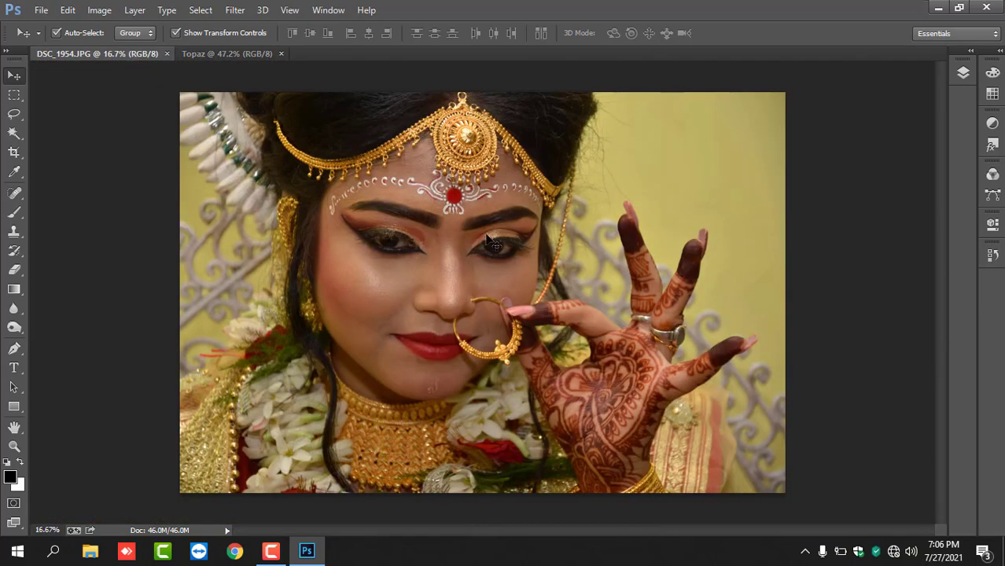
scroll(422, 310, "up", 1)
scroll(423, 310, "up", 1)
scroll(422, 310, "up", 1)
scroll(422, 310, "down", 1)
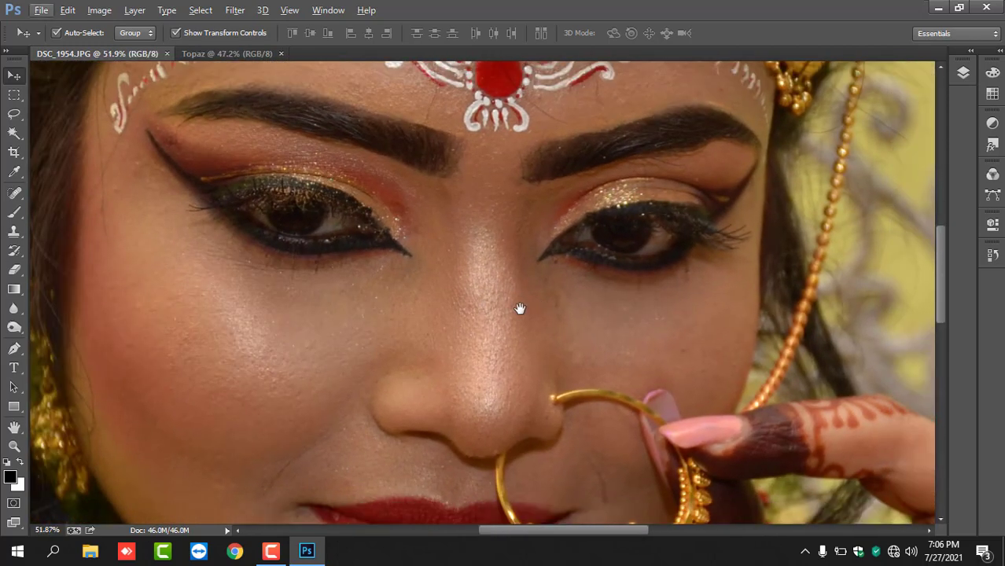
scroll(516, 306, "right", 1)
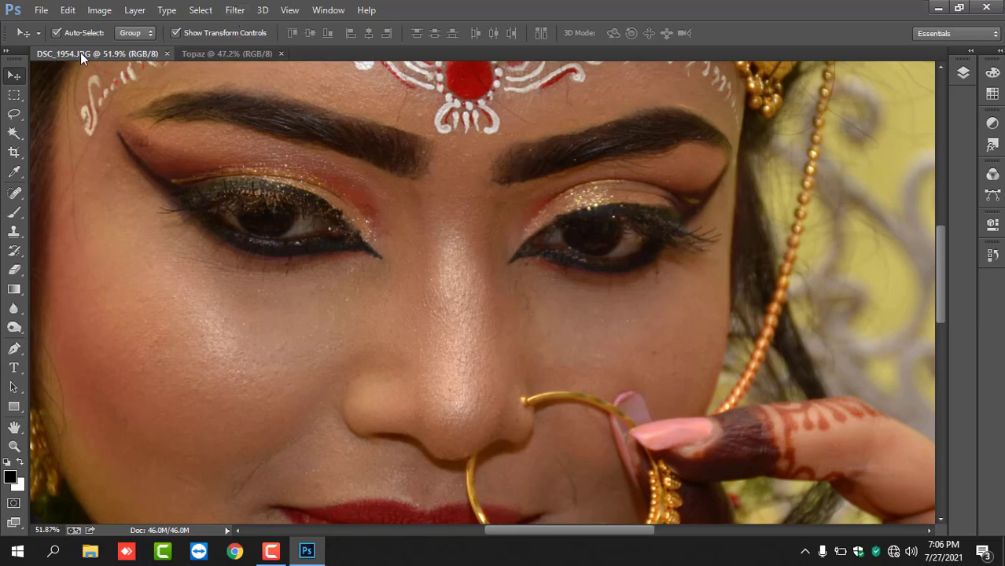
- Launch SkinFiner from Filter > Photo-Toolbox and zoom the preview to 1:3, centred on the eyes and nose
left_click(236, 10)
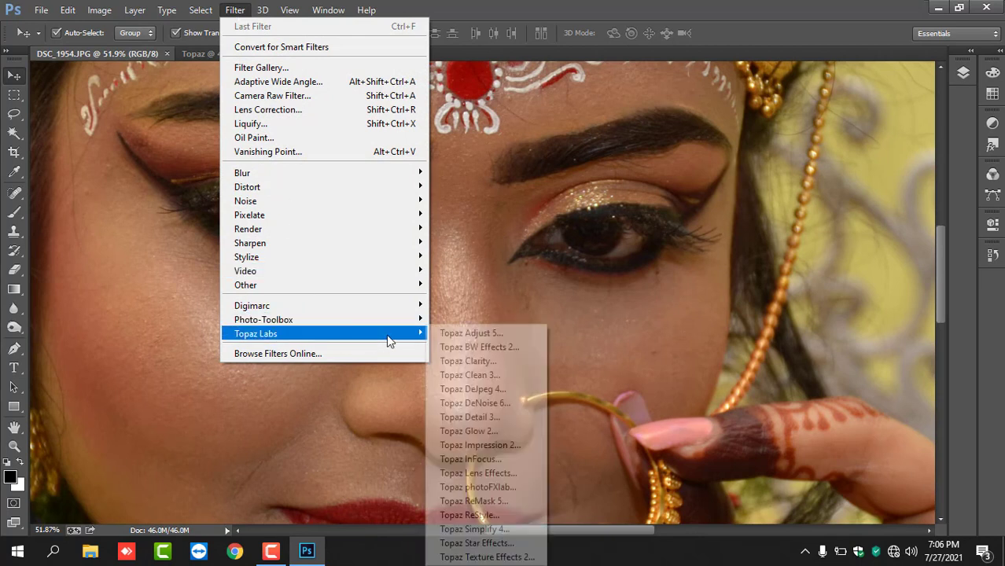
mouse_move(263, 319)
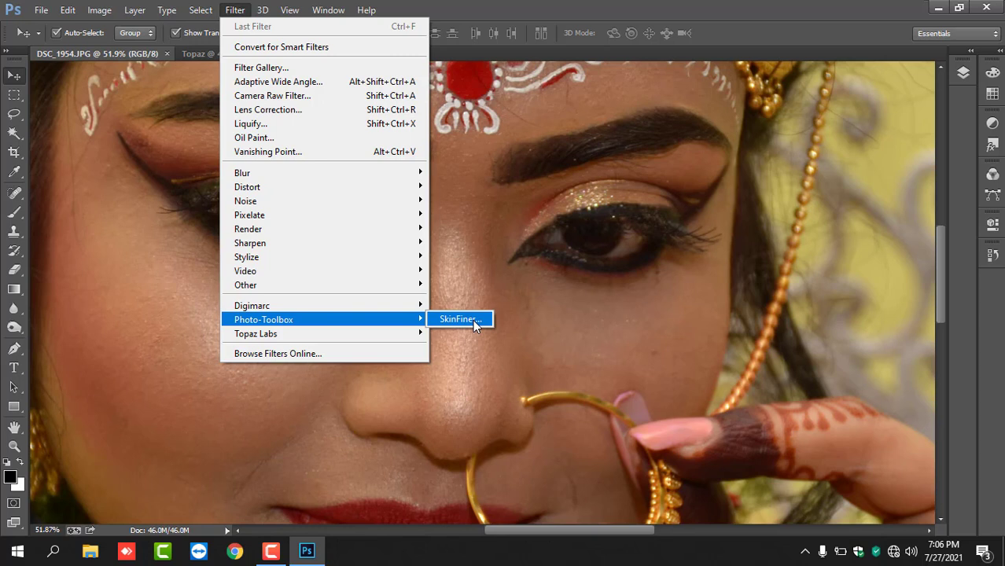
left_click(472, 319)
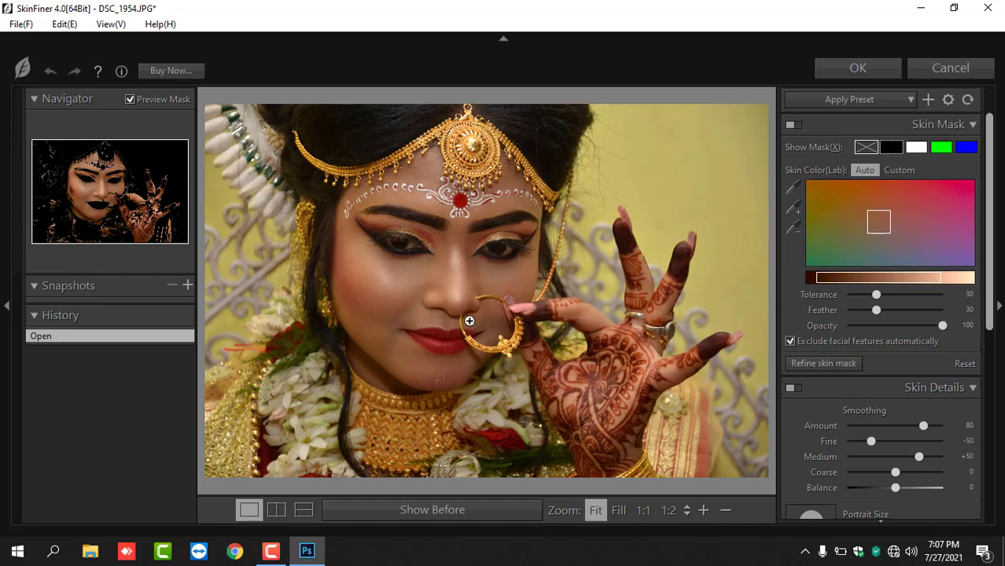
left_click(704, 511)
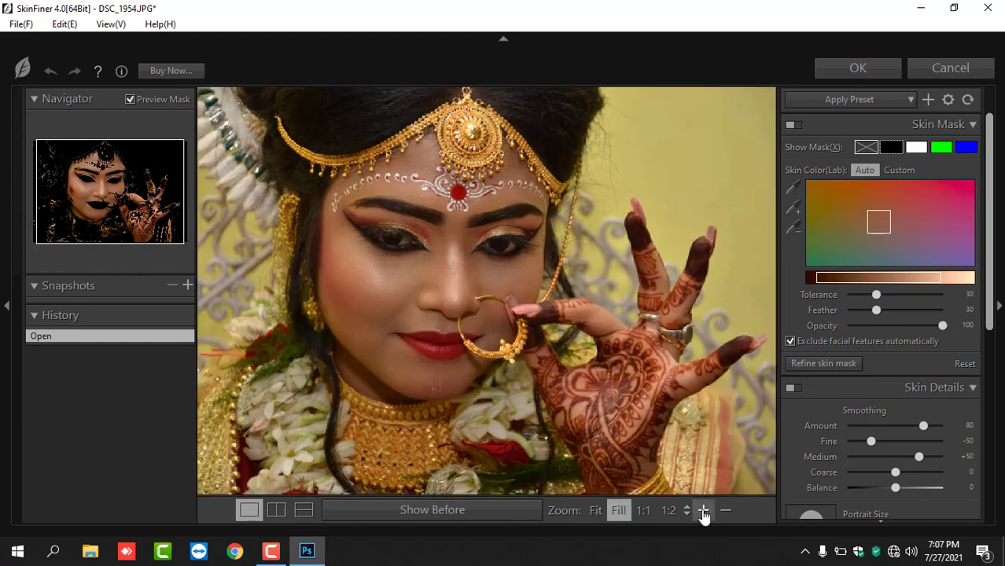
left_click(703, 511)
left_click_drag(469, 348, 563, 382)
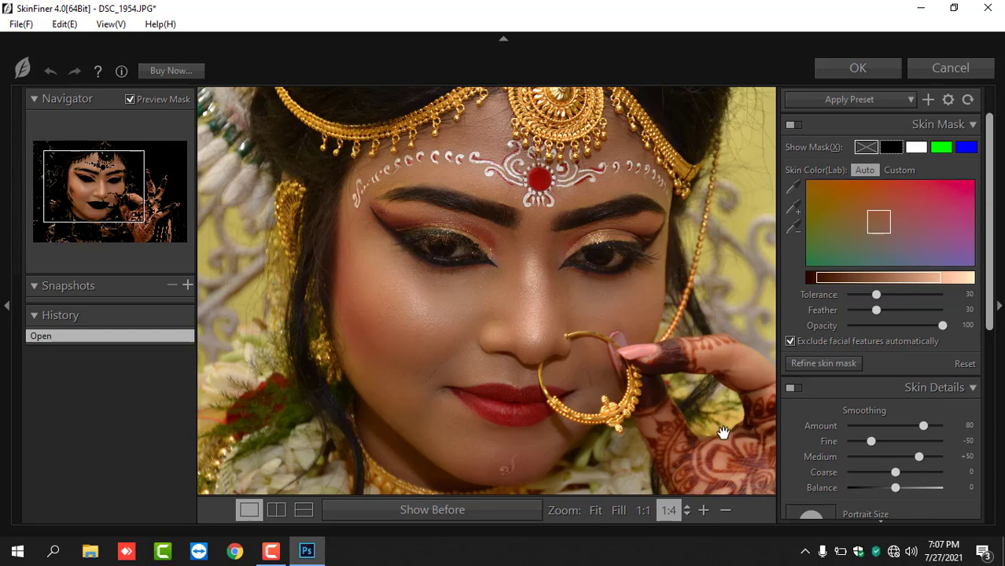
left_click(703, 511)
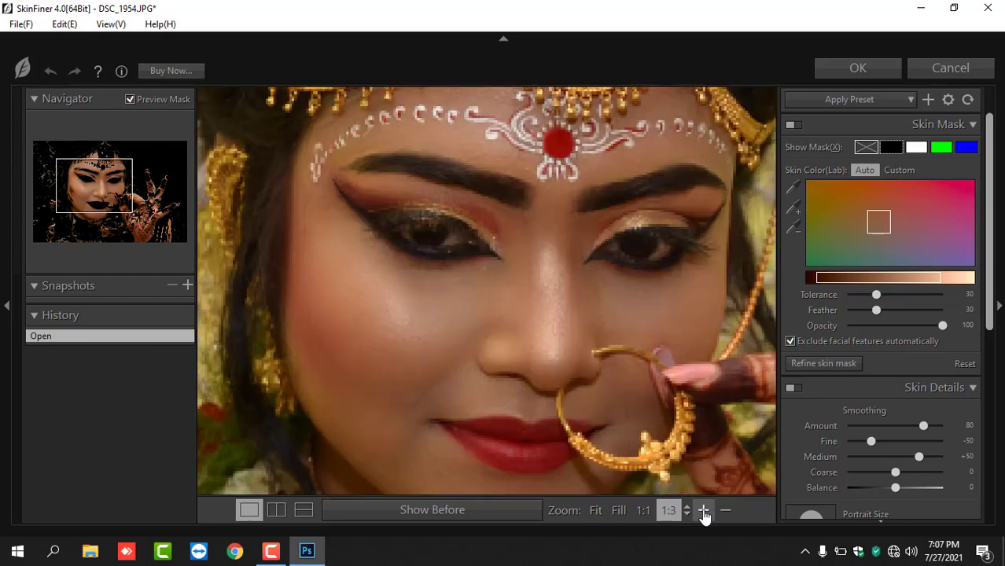
left_click_drag(592, 365, 539, 330)
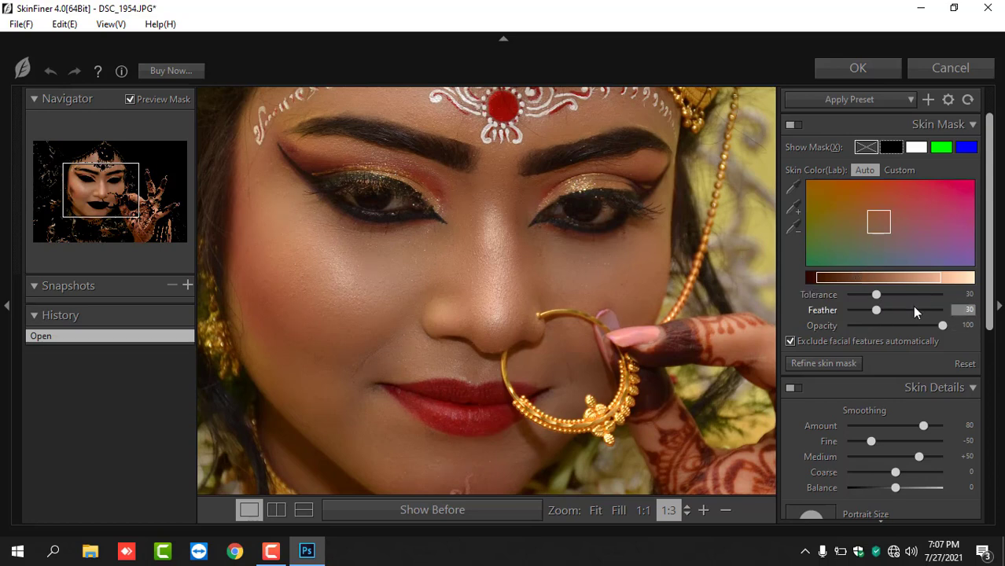
- Apply SkinFiner's Default preset, narrow the custom skin colour range, and set mask Tolerance to 35
left_click(826, 100)
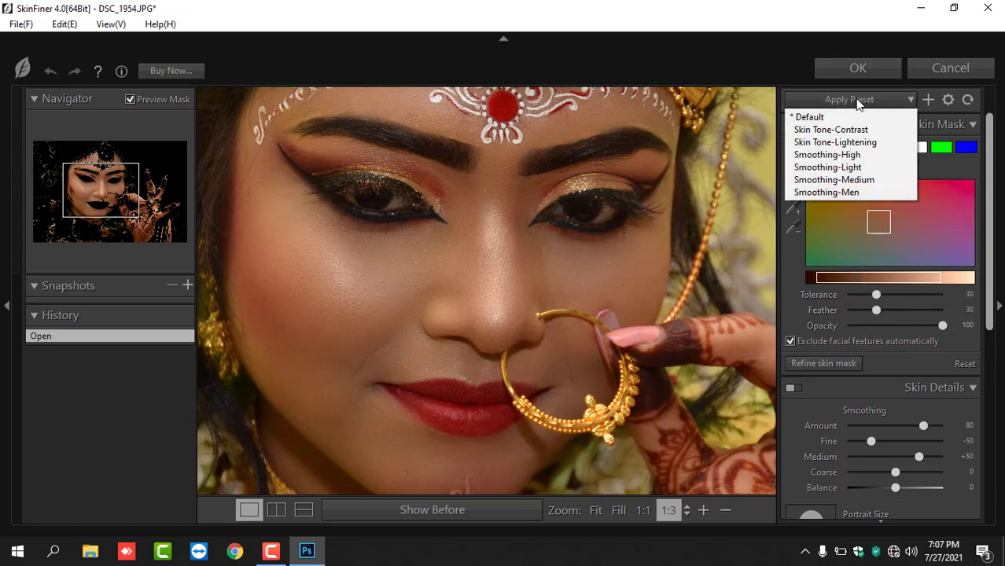
left_click(814, 118)
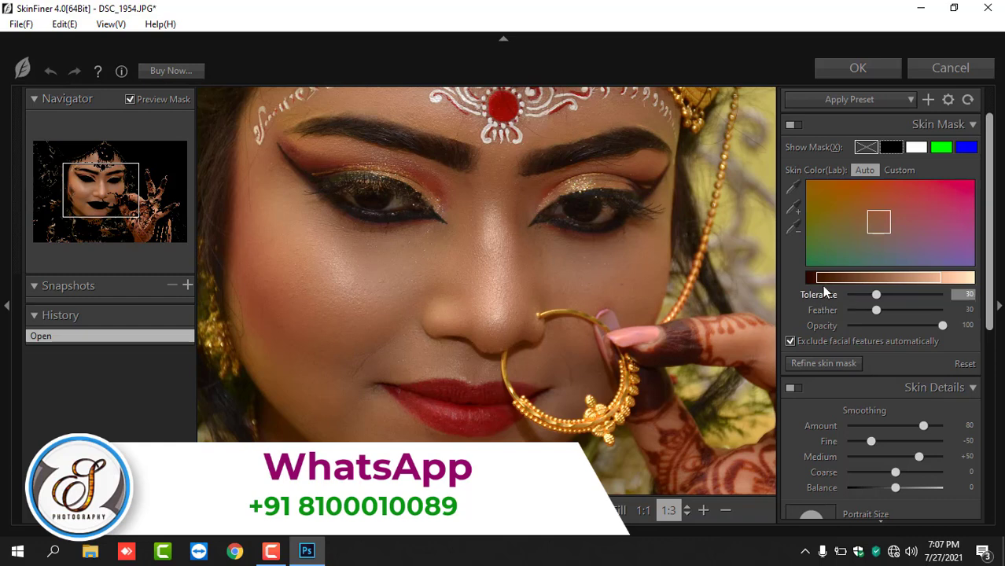
mouse_move(815, 279)
left_mouse_down()
mouse_move(874, 277)
mouse_move(862, 276)
left_mouse_up()
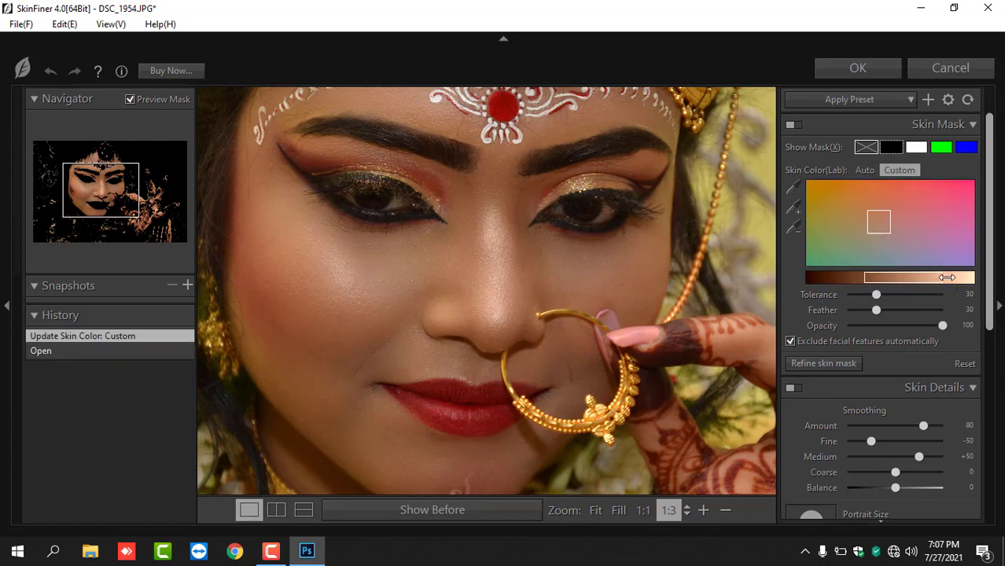
left_click_drag(947, 278, 912, 277)
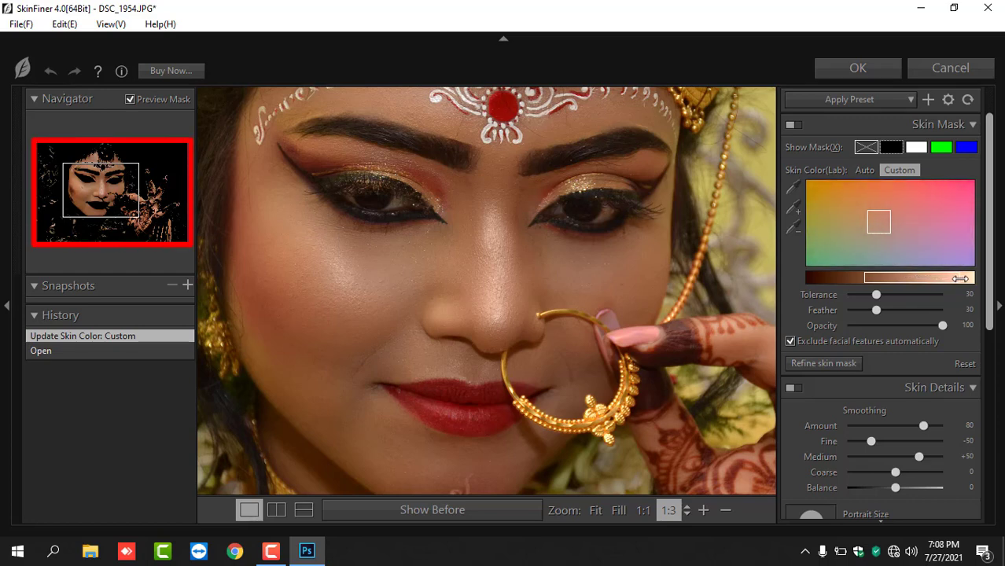
left_click(956, 278)
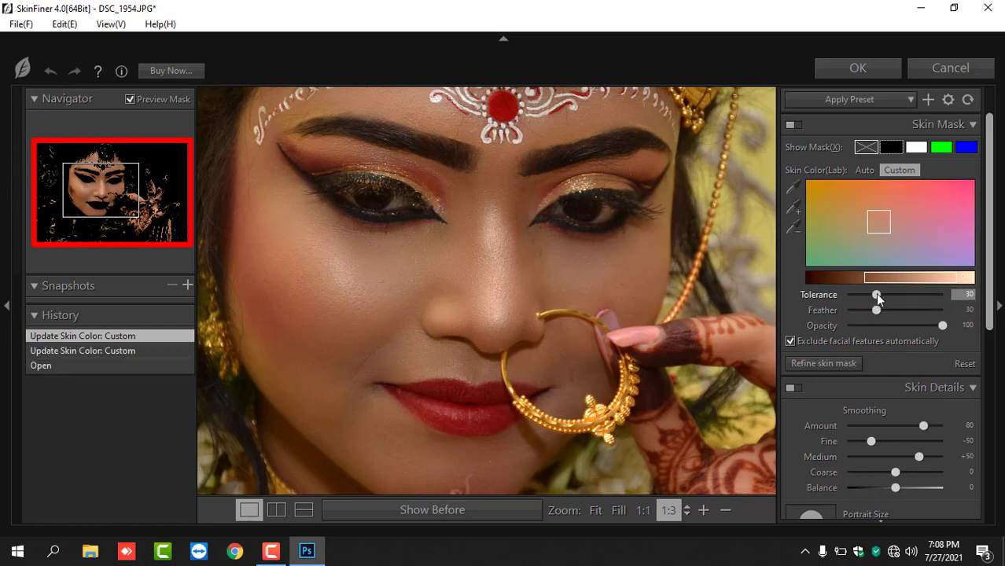
left_click_drag(875, 292, 910, 293)
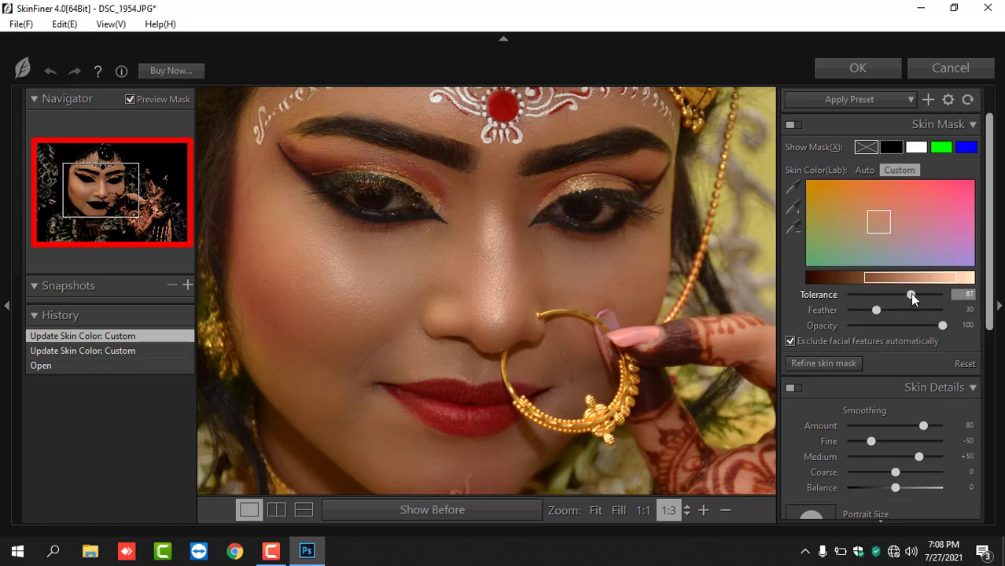
left_click_drag(909, 292, 875, 292)
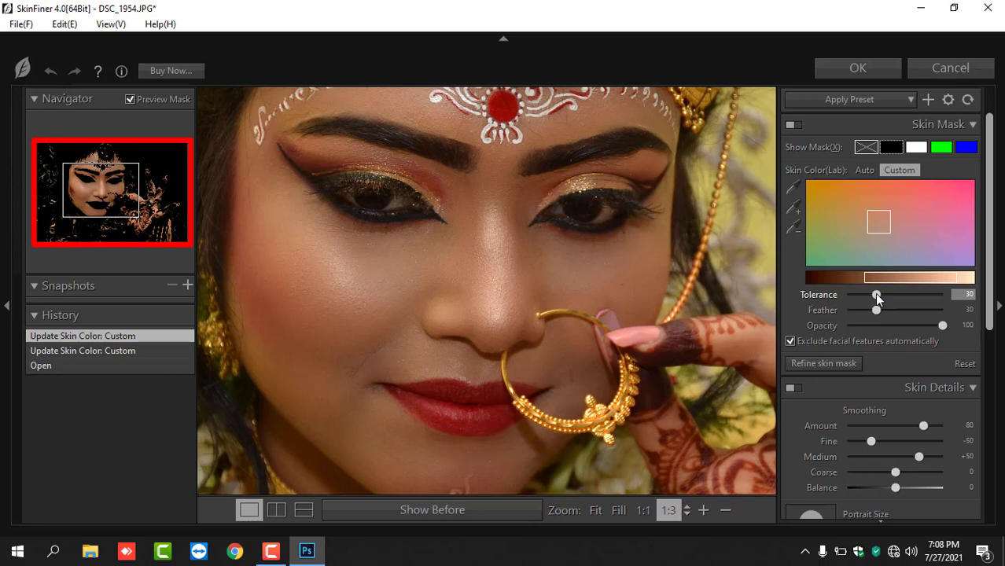
mouse_move(885, 294)
left_mouse_down()
mouse_move(881, 309)
mouse_move(891, 309)
left_mouse_up()
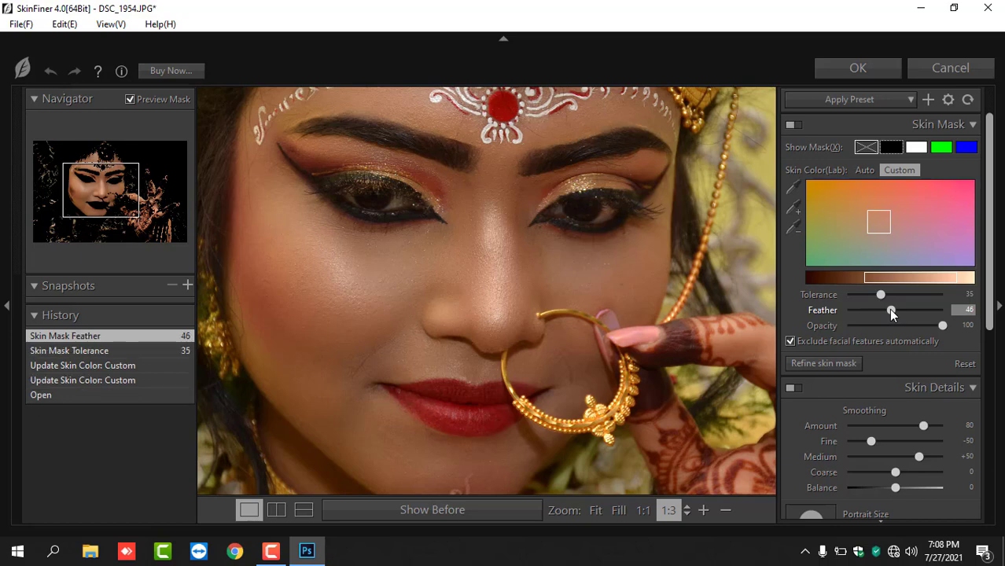
- Raise smoothing Amount to 84 and enable Skin Imperfections with Amount 52, Yellow Brightness 20
scroll(891, 360, "down", 1)
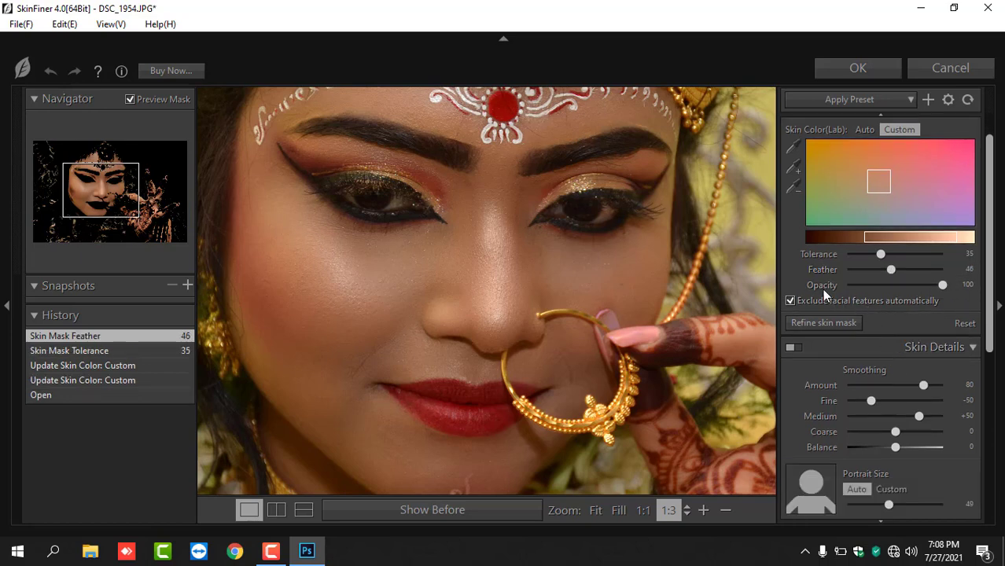
scroll(904, 363, "down", 2)
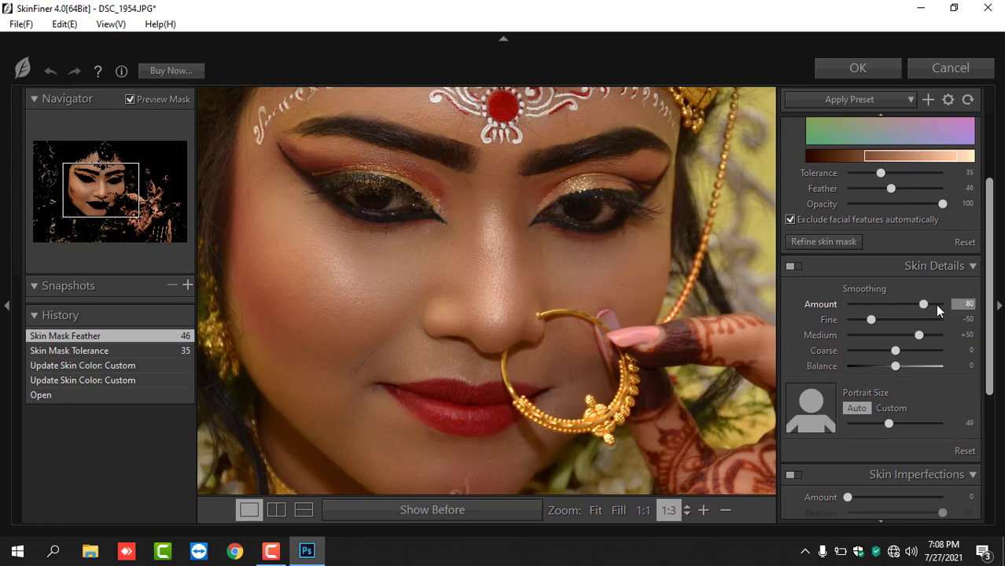
left_click_drag(923, 304, 889, 320)
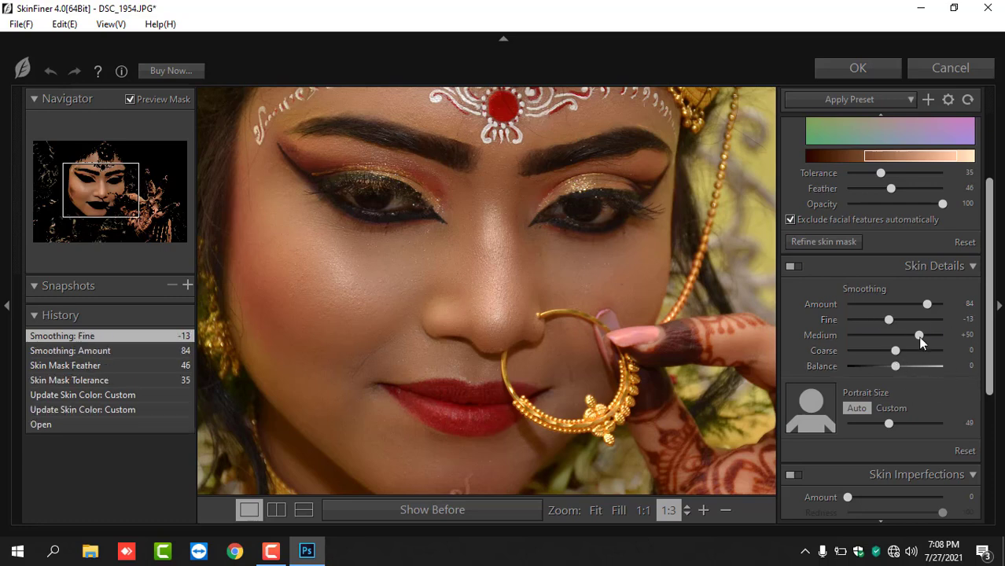
scroll(938, 366, "down", 3)
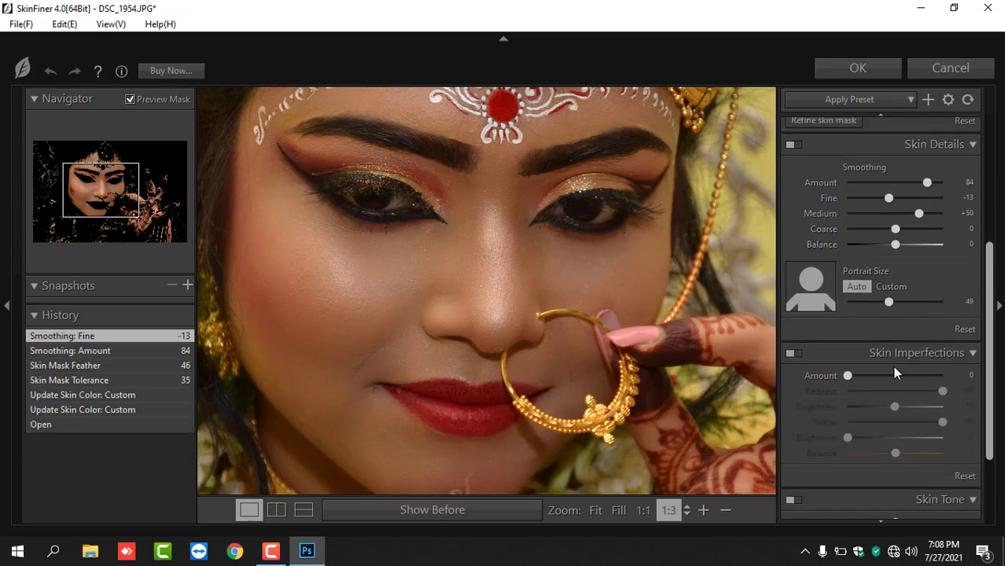
scroll(896, 362, "down", 1)
scroll(890, 350, "down", 1)
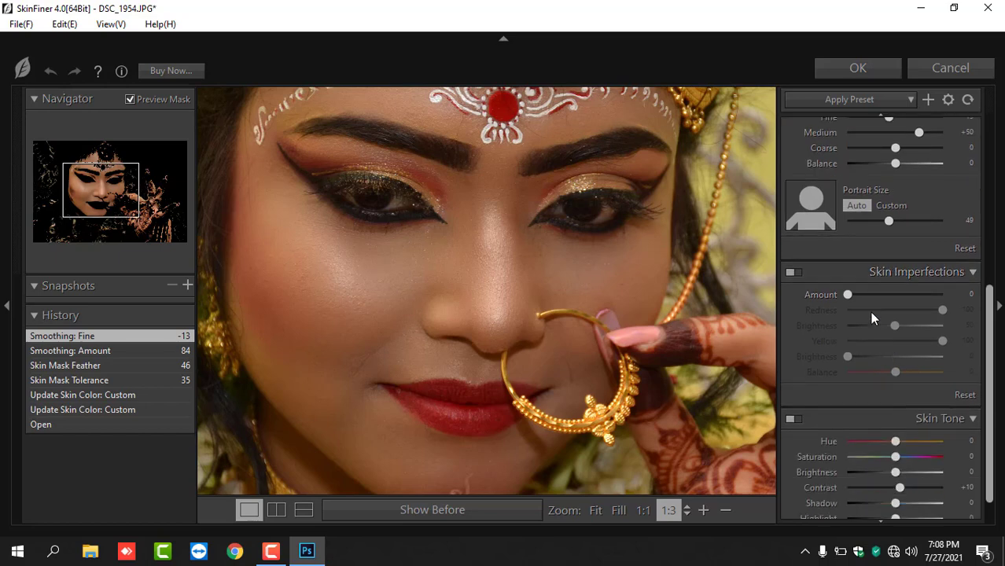
scroll(870, 311, "down", 1)
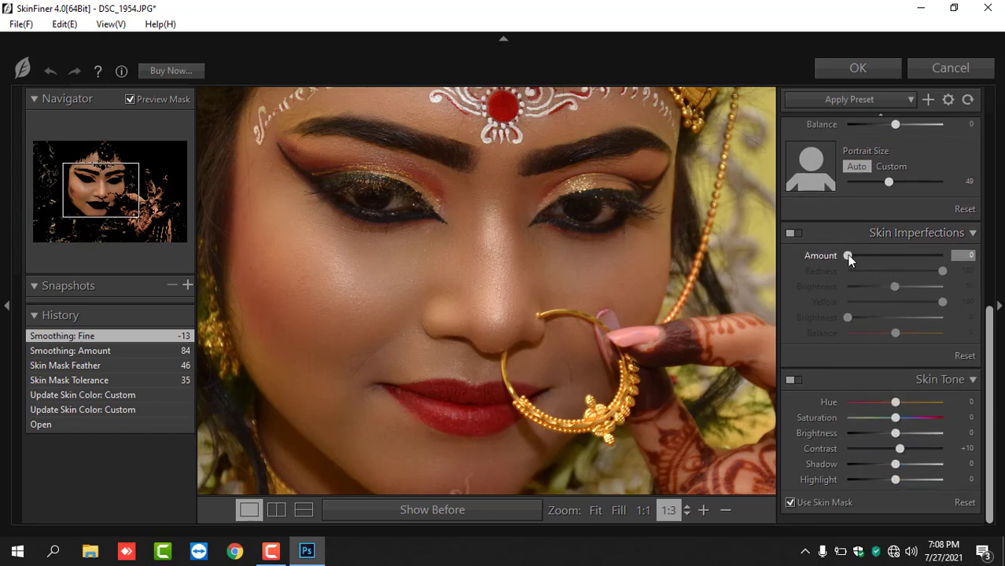
mouse_move(848, 255)
left_mouse_down()
mouse_move(908, 258)
mouse_move(896, 255)
left_mouse_up()
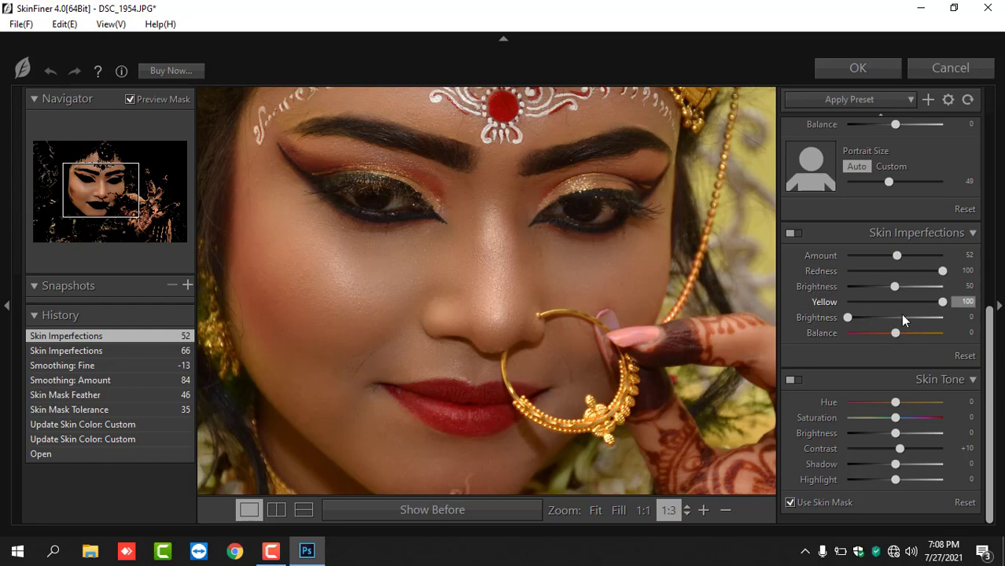
left_click_drag(846, 316, 867, 317)
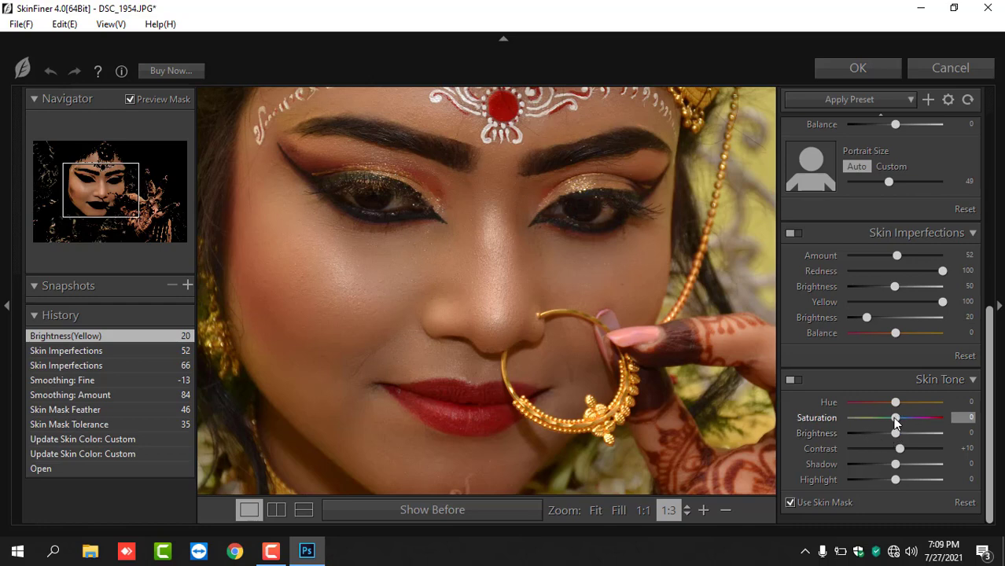
- Set Skin Tone Saturation +2 and Brightness +8, then inspect the face in the preview
left_click_drag(894, 419, 896, 419)
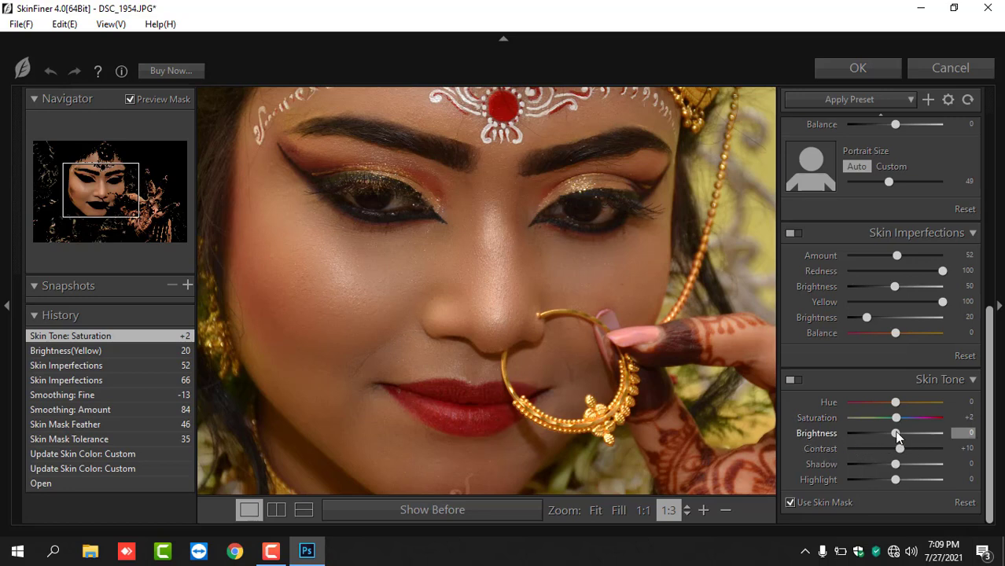
left_click_drag(895, 433, 895, 485)
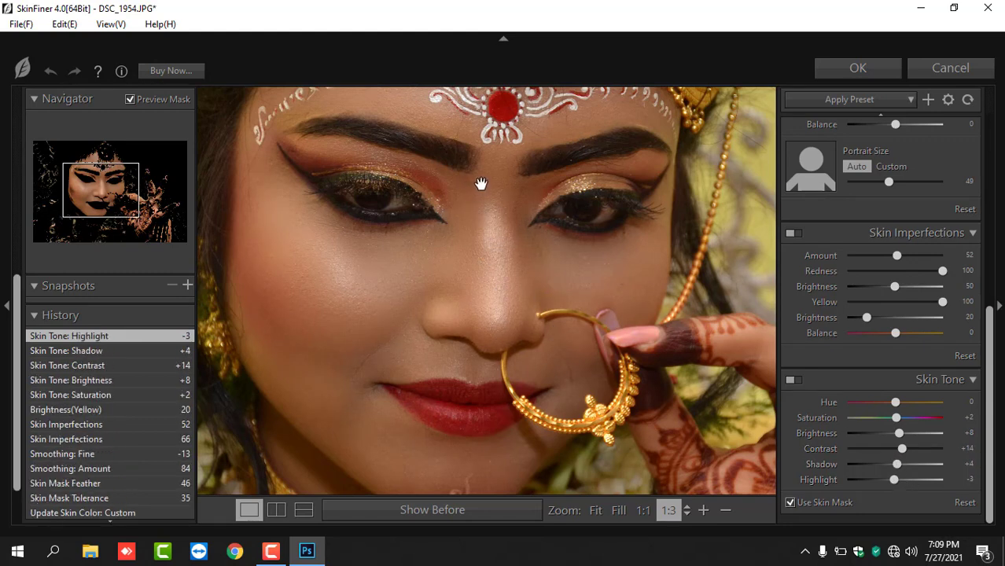
mouse_move(505, 268)
left_mouse_down()
mouse_move(527, 310)
mouse_move(526, 292)
left_mouse_up()
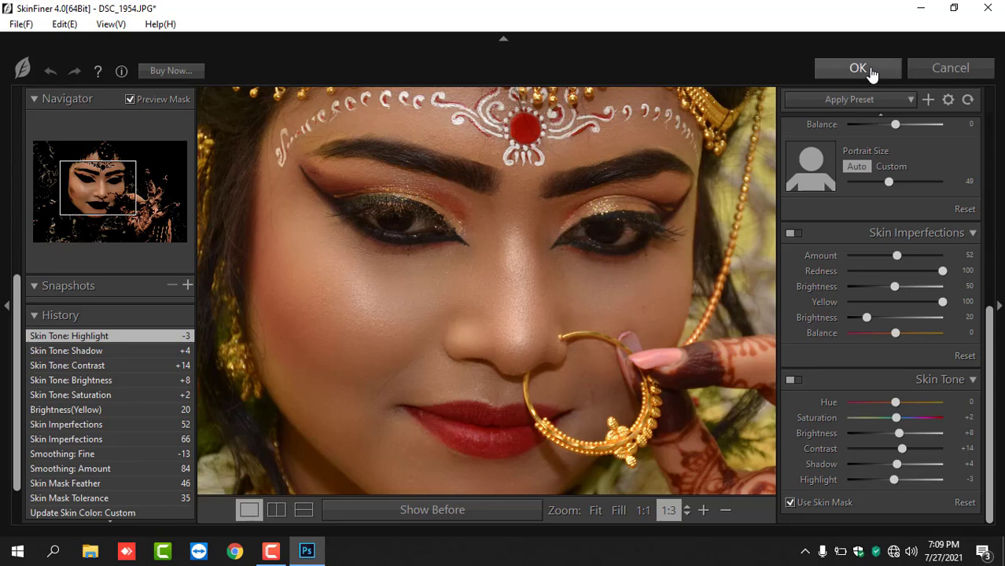
- Apply the SkinFiner retouch, then switch to the Topaz document and open the Filter menu
left_click(870, 71)
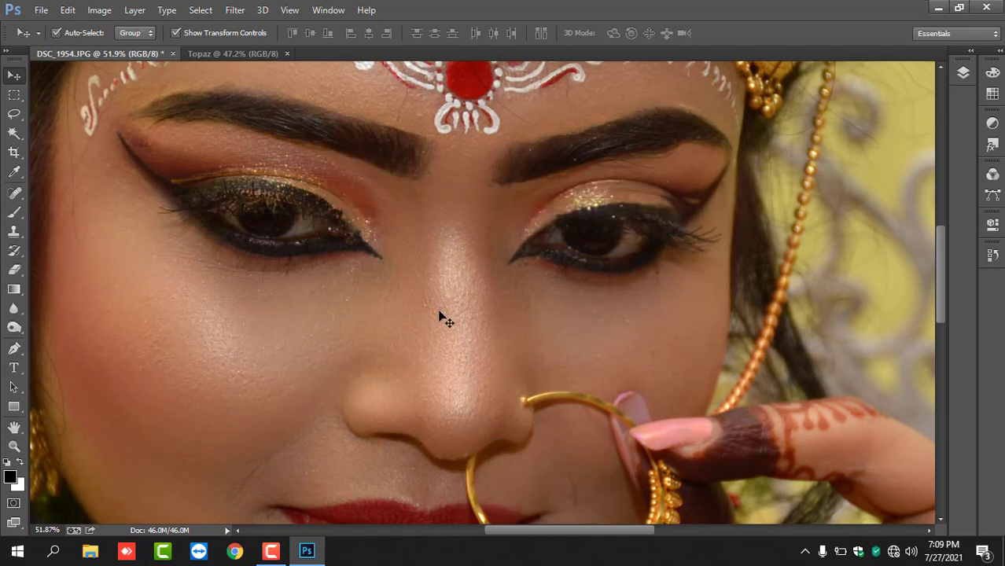
left_click(235, 53)
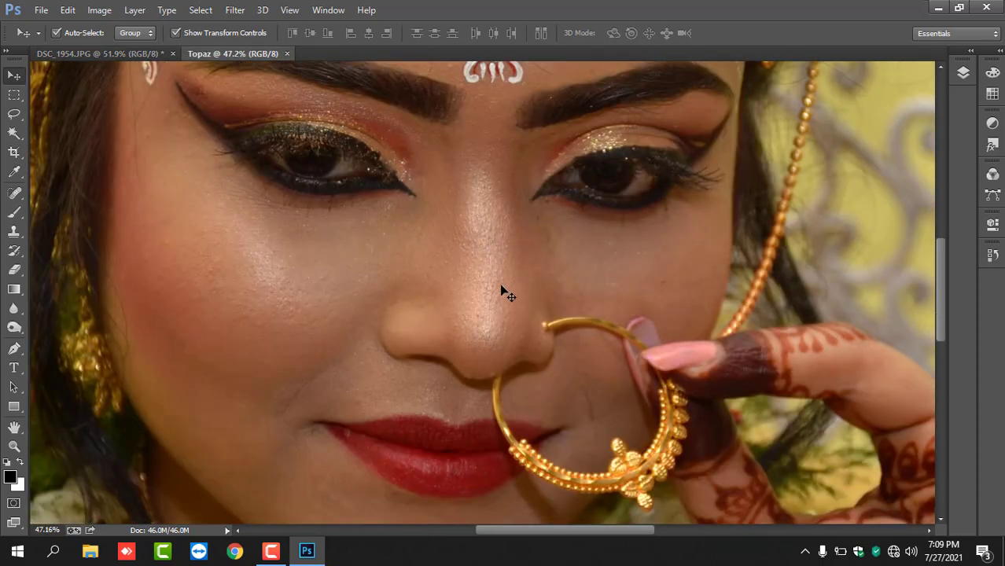
scroll(494, 271, "up", 2)
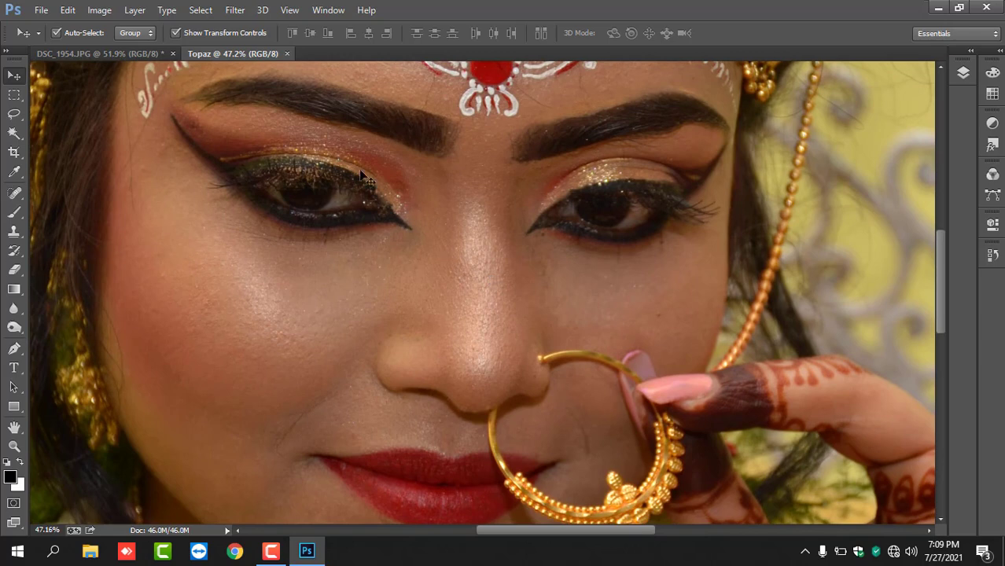
left_click(234, 11)
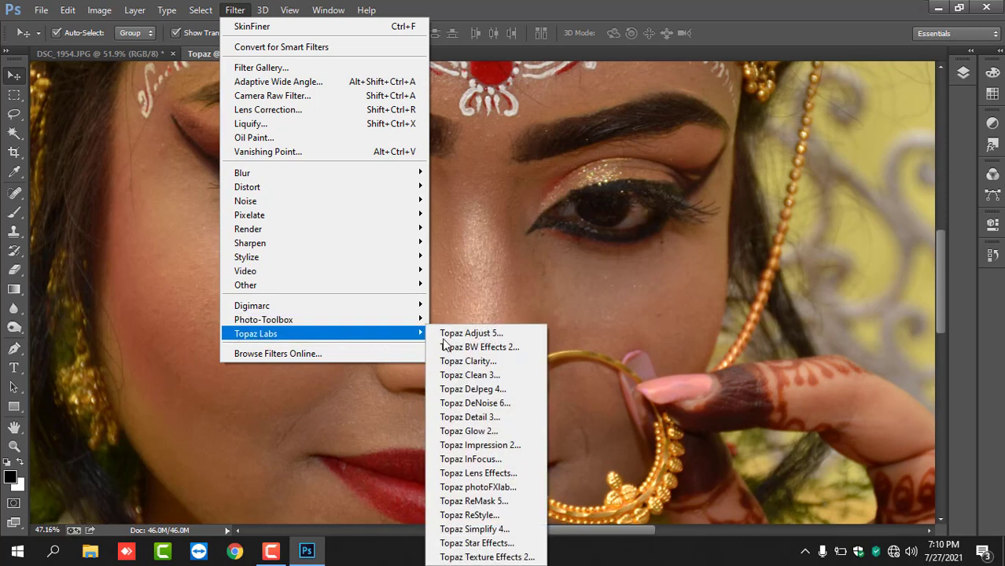
mouse_move(256, 333)
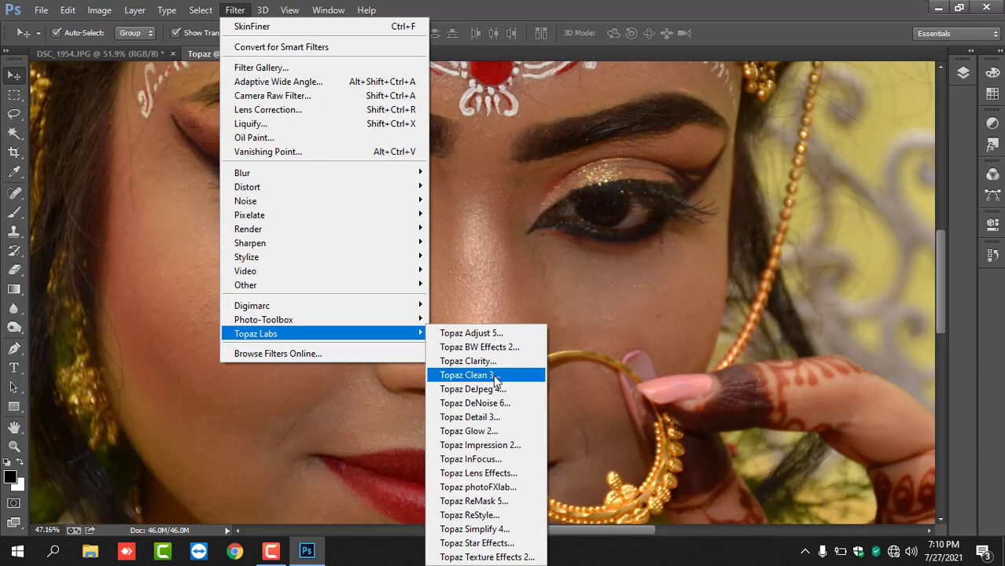
- Launch Topaz Clean 3, zoom the preview to 100% on the eyes and nose, and apply the DeGrunge preset
left_click(491, 377)
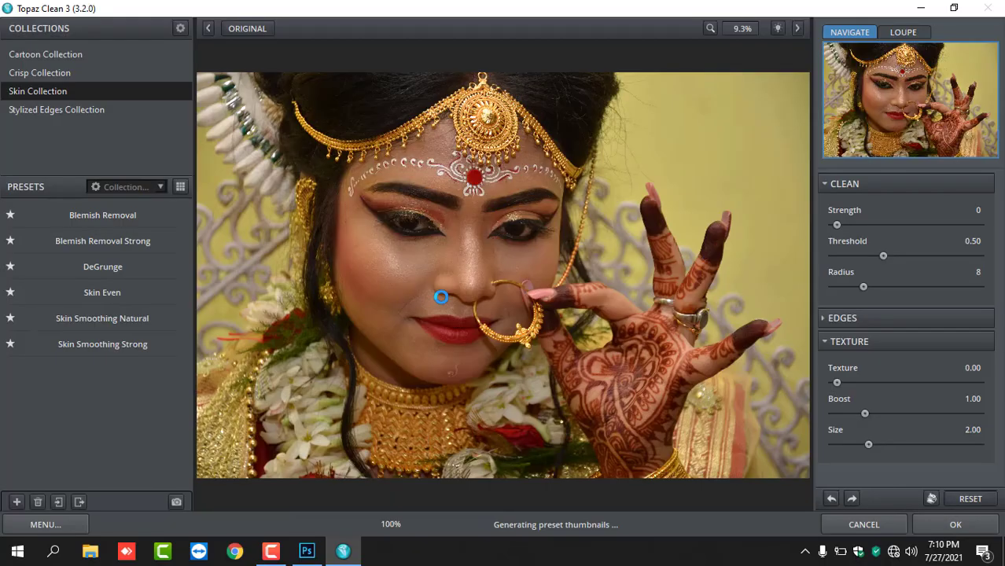
left_click(445, 269)
left_click_drag(359, 207, 529, 294)
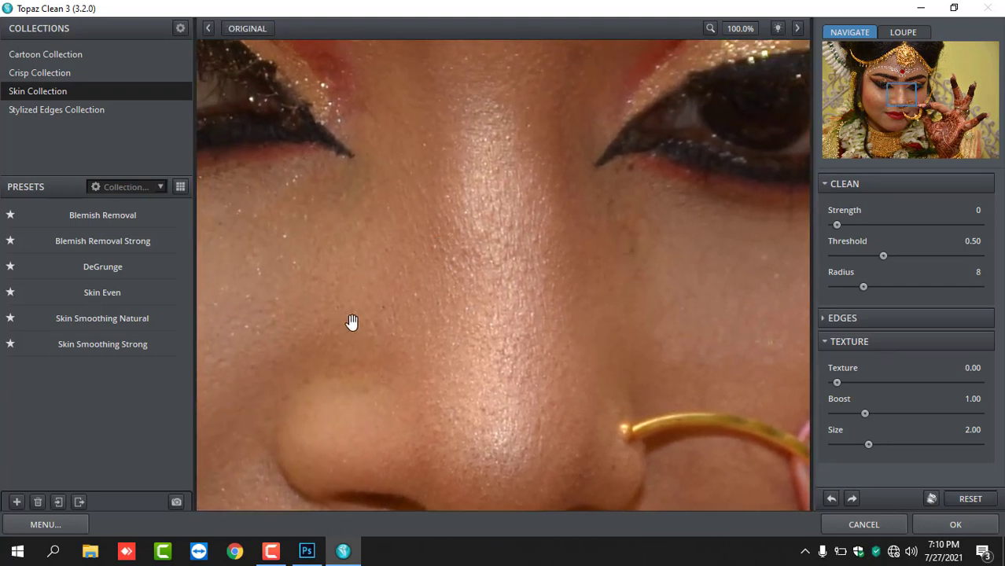
mouse_move(102, 266)
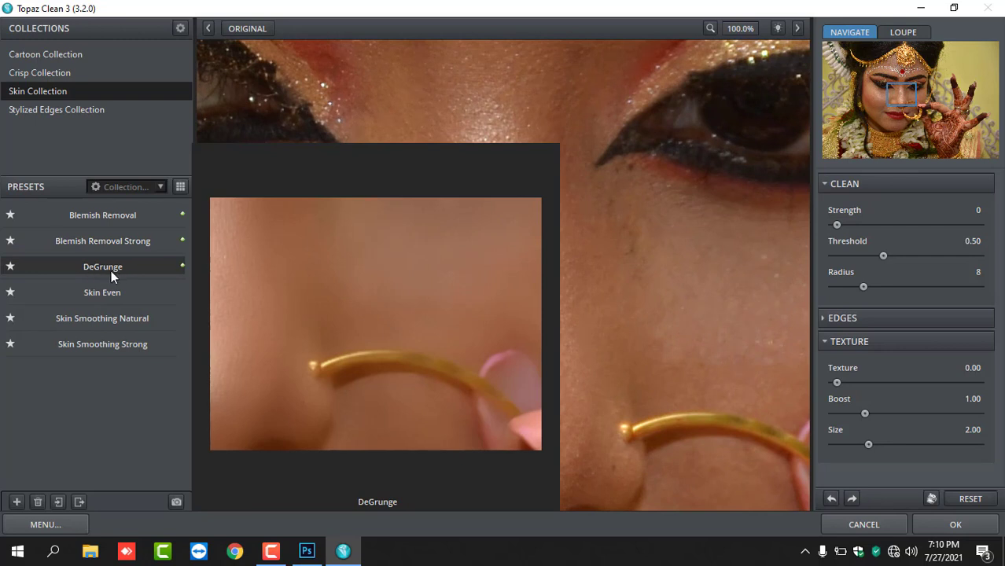
left_click(117, 272)
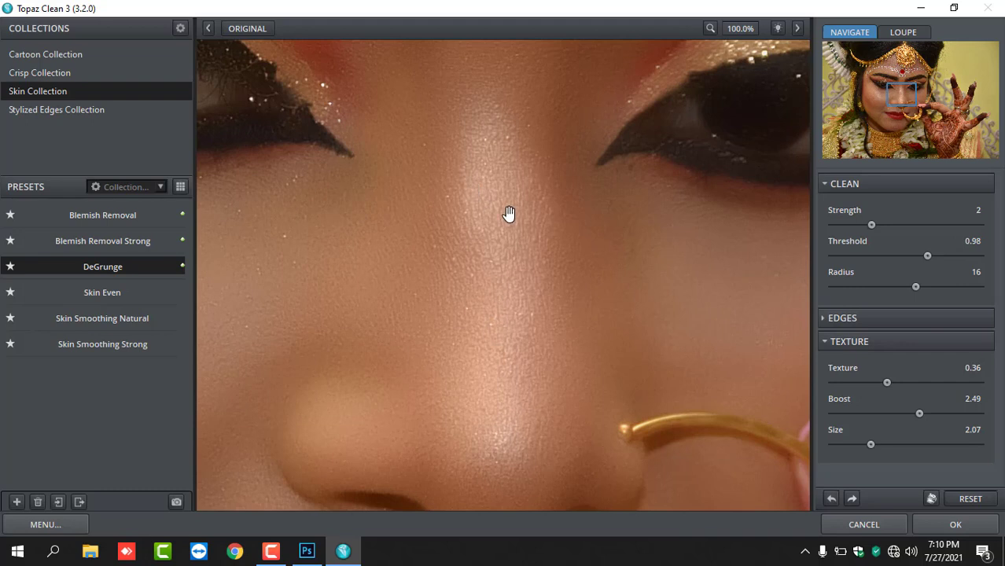
- Set preview zoom to 50% and retune Threshold 0.85, Texture 0.64, Boost 2.44, Size 2.22, Radius 12
left_click(743, 36)
left_click(755, 129)
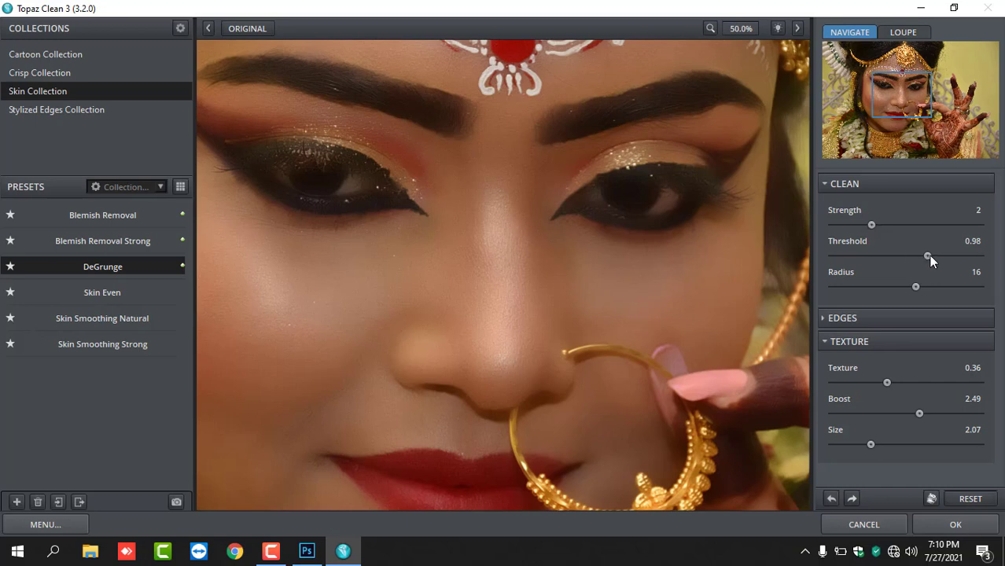
left_click_drag(929, 256, 915, 256)
left_click(925, 383)
left_click_drag(919, 414, 916, 413)
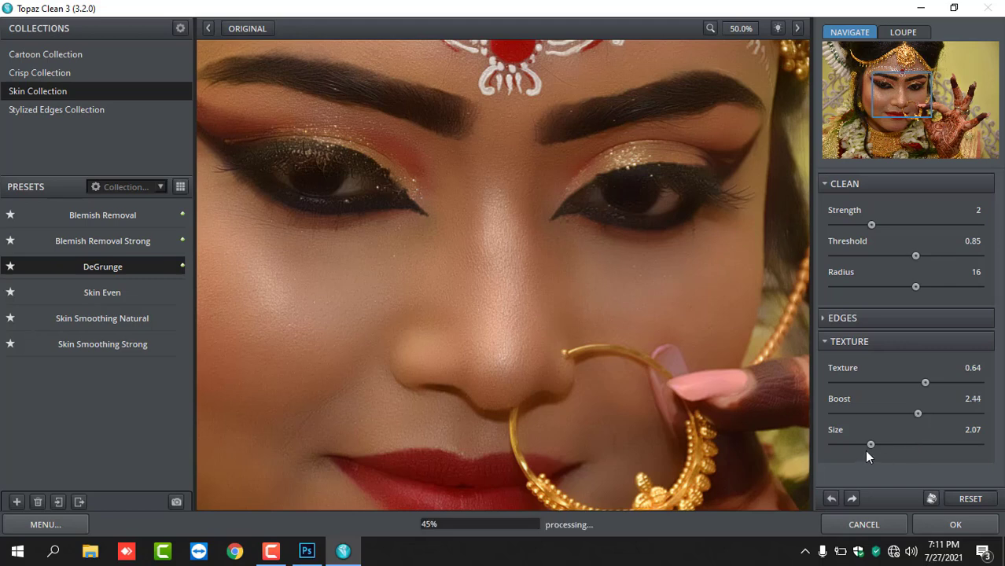
left_click_drag(870, 444, 873, 444)
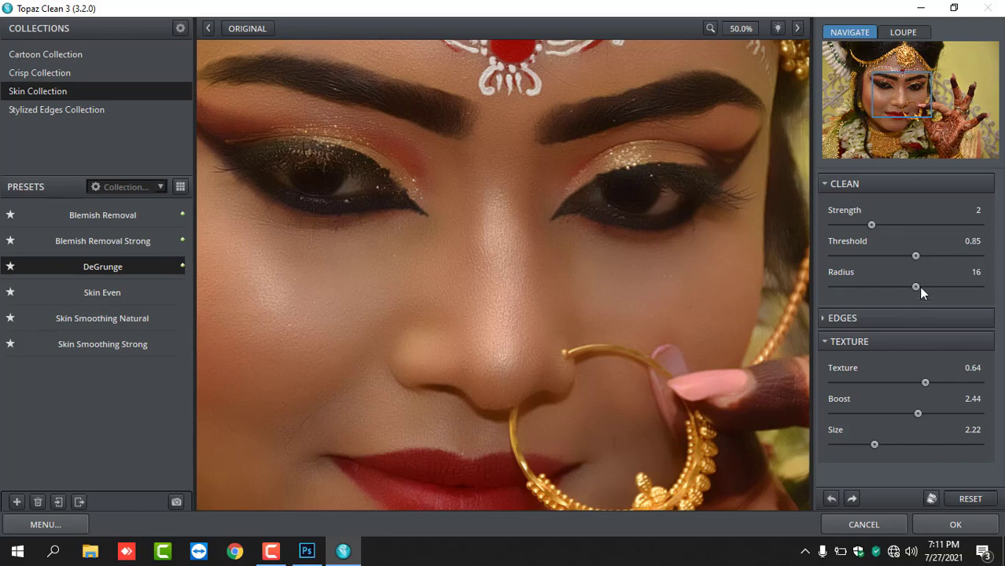
left_click_drag(916, 287, 889, 288)
- Confirm Topaz Clean 3 so its cleaning is applied to the Topaz document
left_click(953, 527)
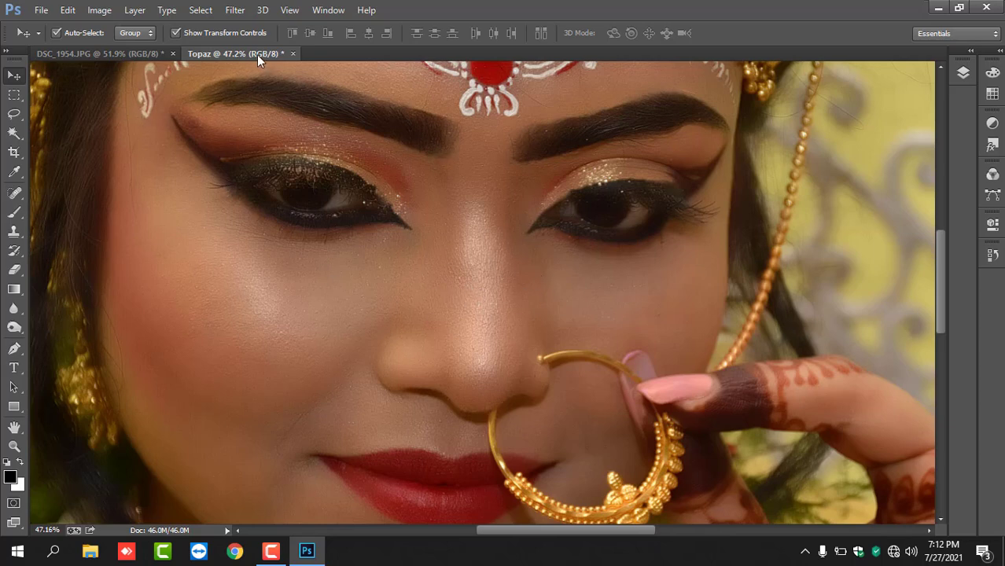
- Float both documents, fit each on screen, and place the Topaz window beside the original
left_click_drag(257, 54, 292, 140)
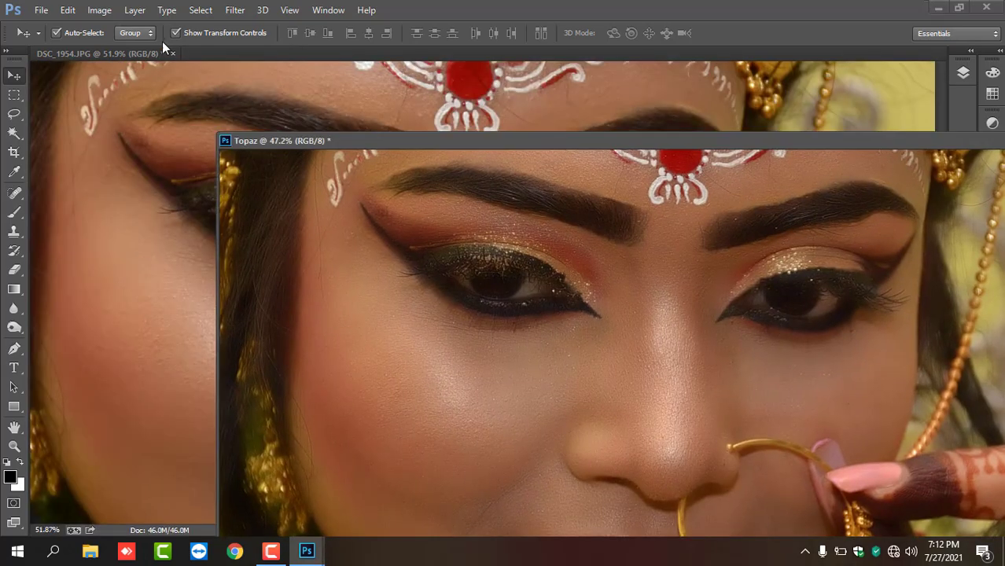
left_click_drag(139, 53, 142, 107)
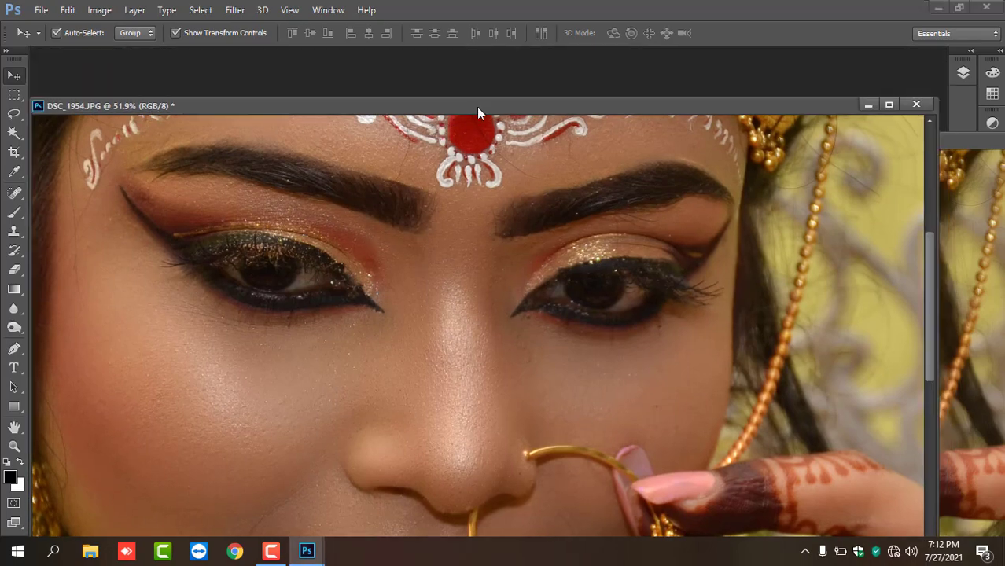
key("ctrl+0")
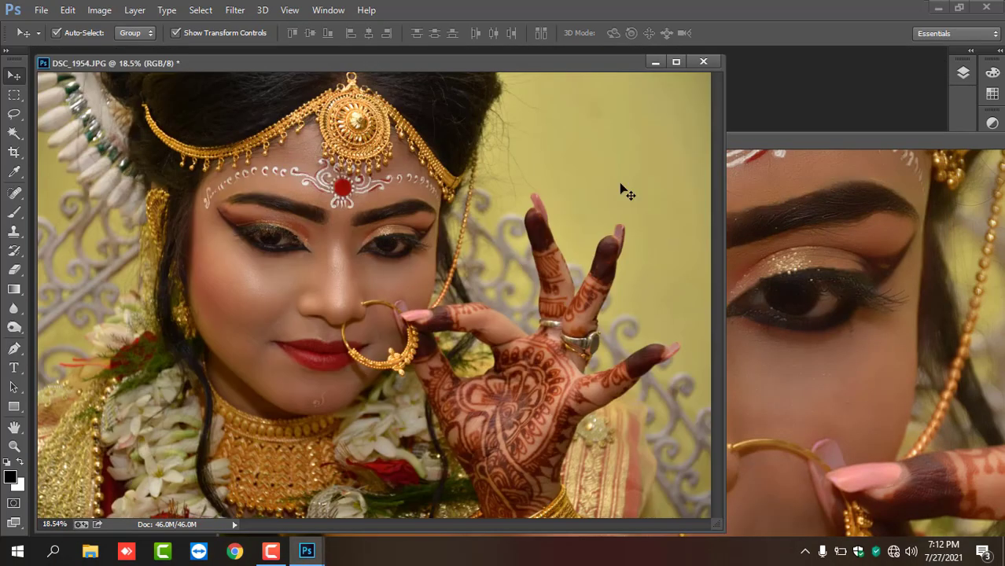
left_click(809, 138)
key("ctrl+0")
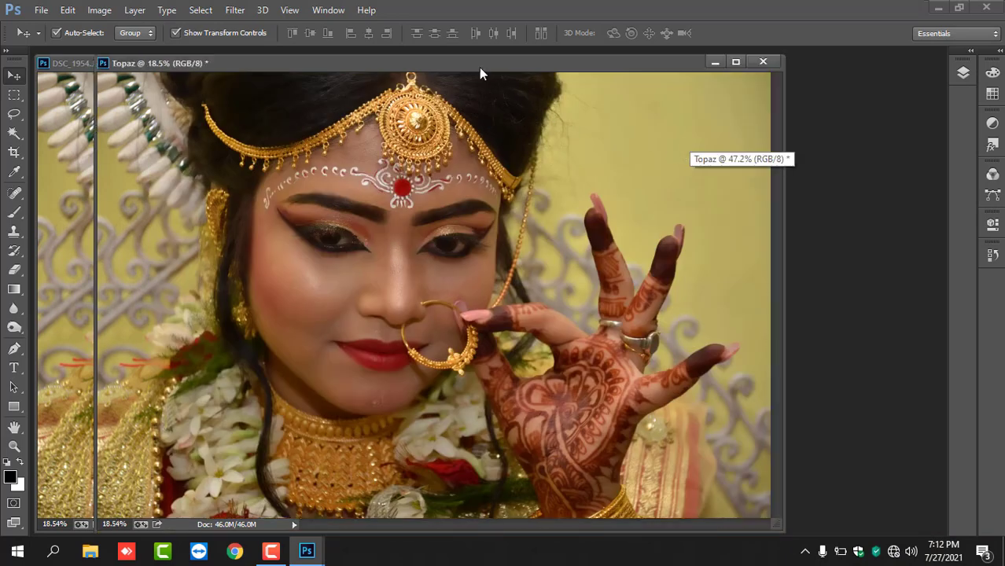
left_click_drag(480, 68, 761, 118)
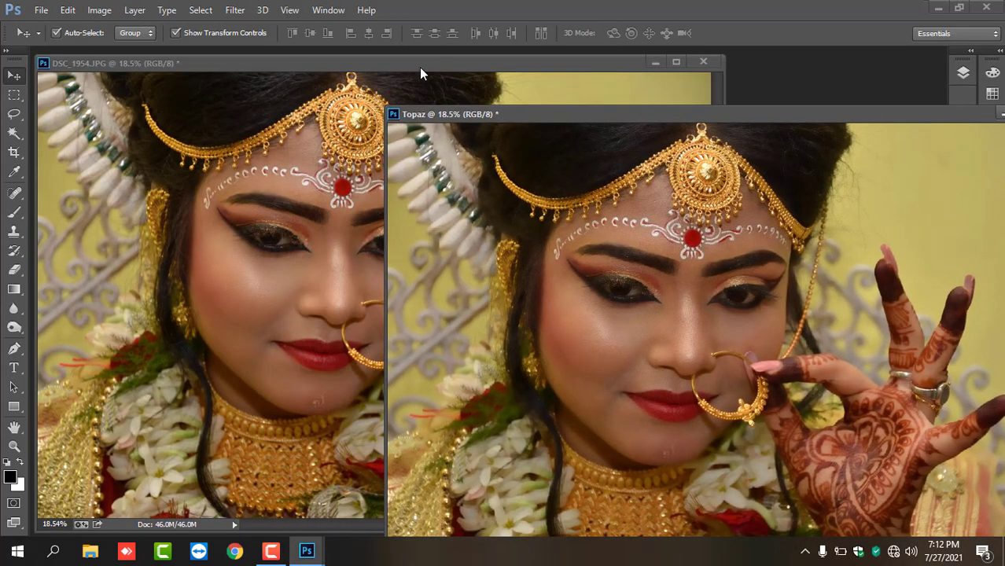
left_click_drag(420, 67, 350, 88)
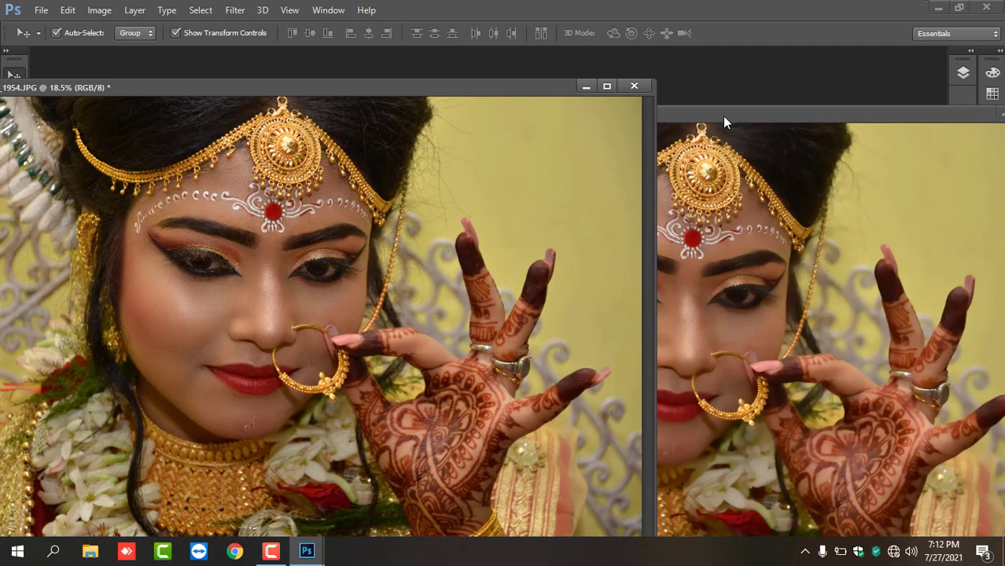
left_click_drag(723, 116, 797, 87)
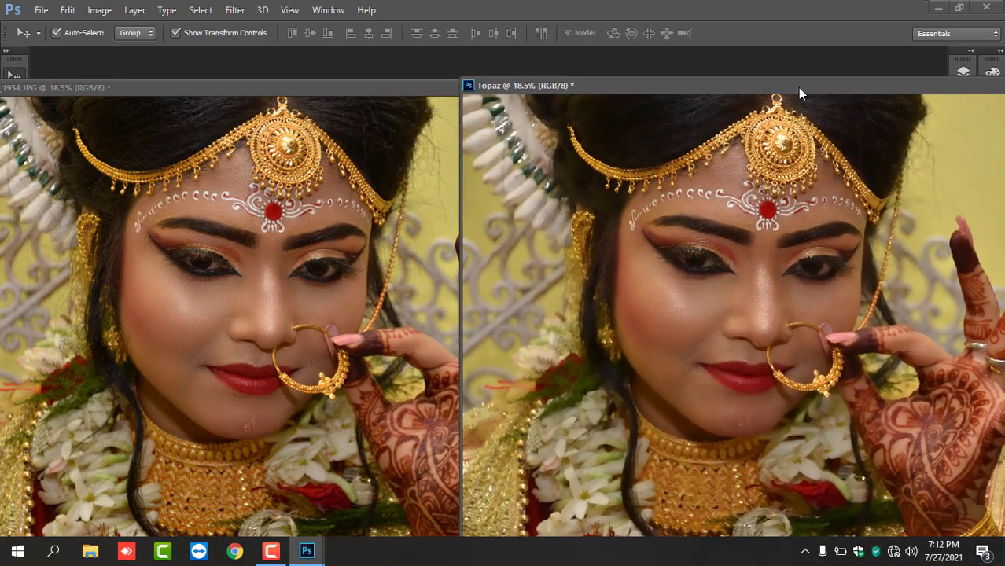
- Zoom both images in on the nose area for a close comparison
left_click(249, 306)
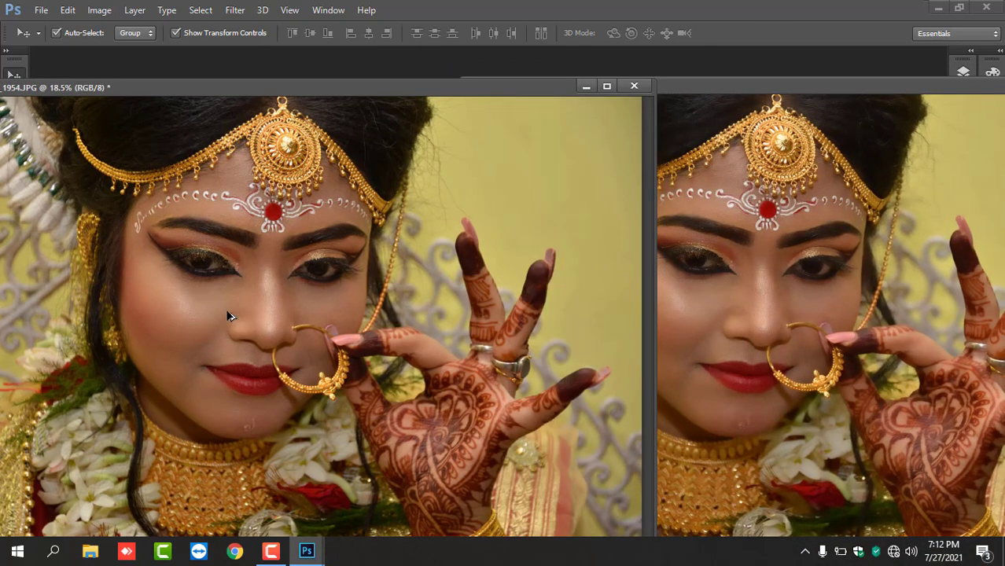
scroll(225, 308, "up", 2)
scroll(279, 313, "up", 2)
scroll(279, 313, "up", 1)
left_click_drag(347, 321, 460, 343)
left_click(765, 273)
scroll(724, 314, "up", 1)
scroll(743, 316, "up", 2)
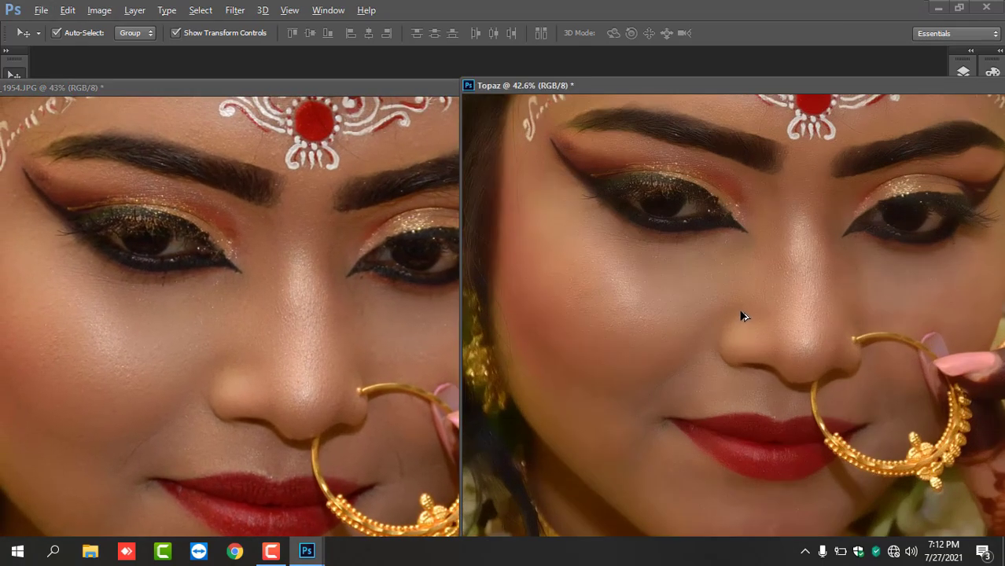
scroll(740, 338, "up", 2)
- Match the zoom in both windows and nudge them into final side-by-side positions
left_click(364, 365)
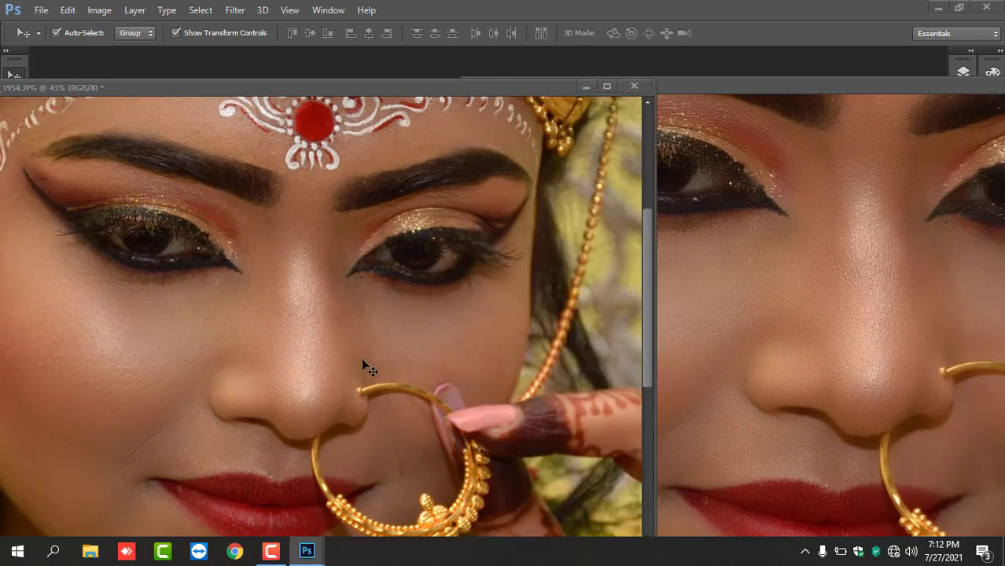
scroll(362, 366, "up", 1)
left_click(735, 330)
scroll(708, 283, "up", 1)
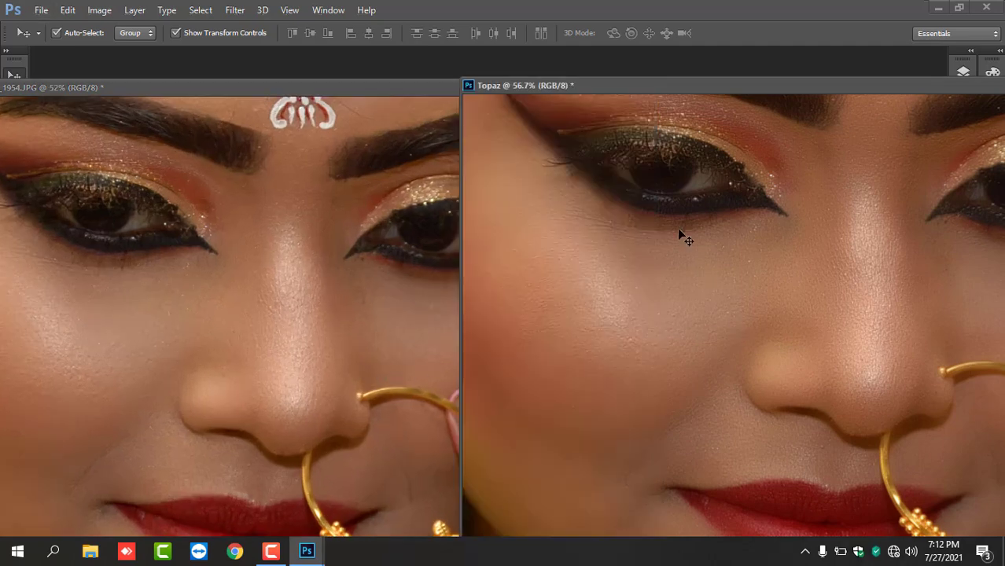
left_click_drag(651, 94, 631, 95)
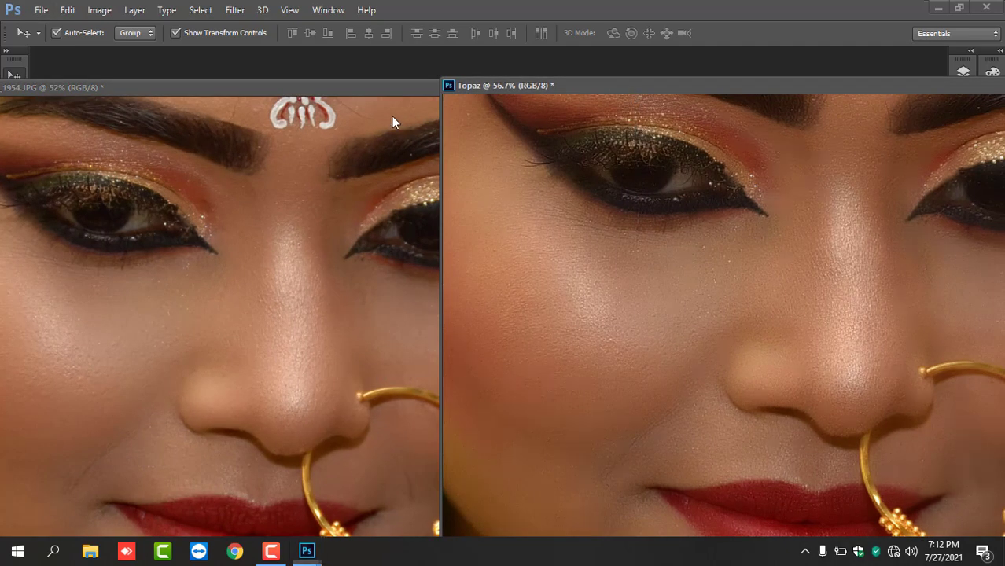
left_click(369, 88)
left_click_drag(372, 87, 389, 76)
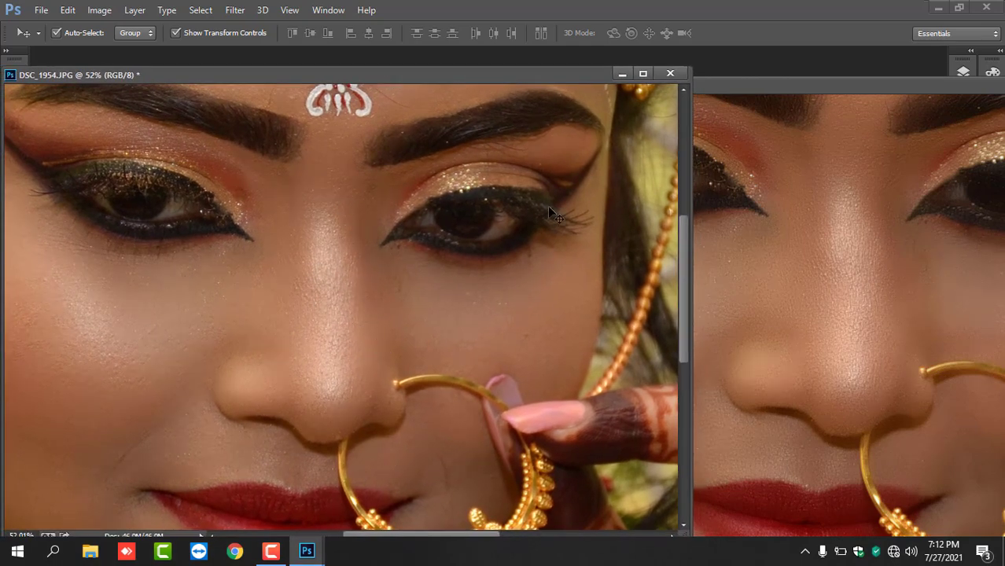
left_click_drag(725, 84, 669, 72)
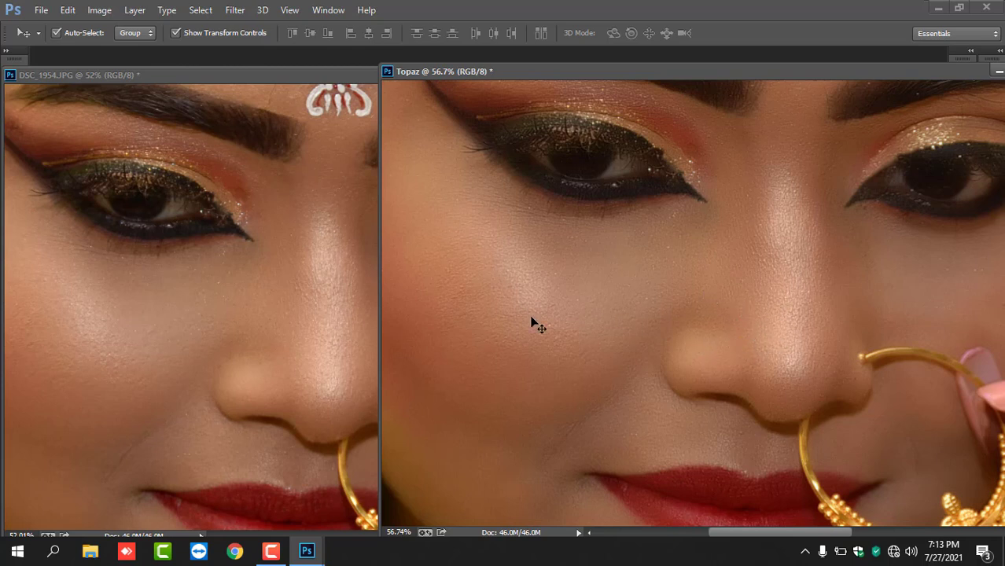
left_click_drag(456, 72, 481, 79)
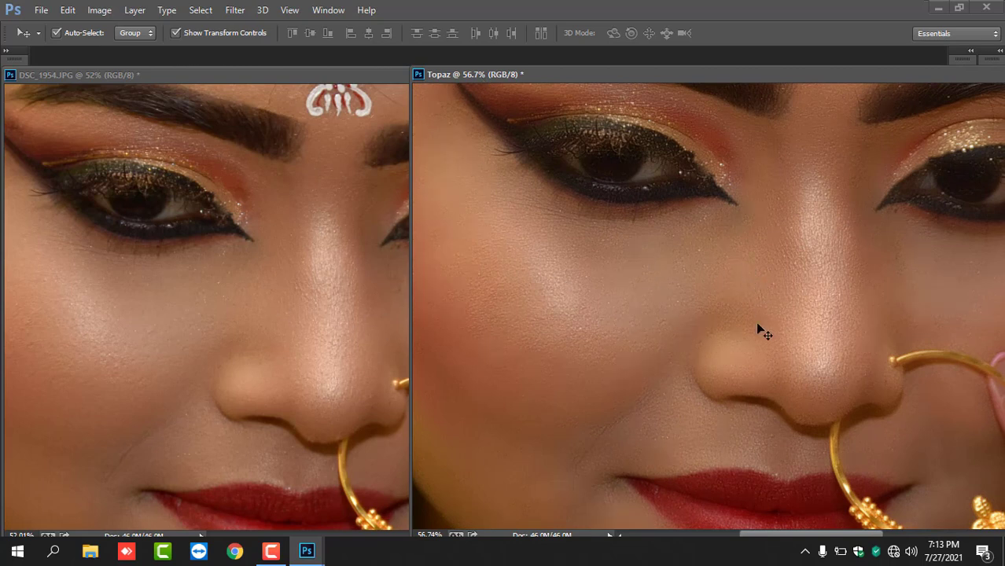
mouse_move(733, 262)
left_mouse_down()
mouse_move(742, 377)
mouse_move(726, 316)
left_mouse_up()
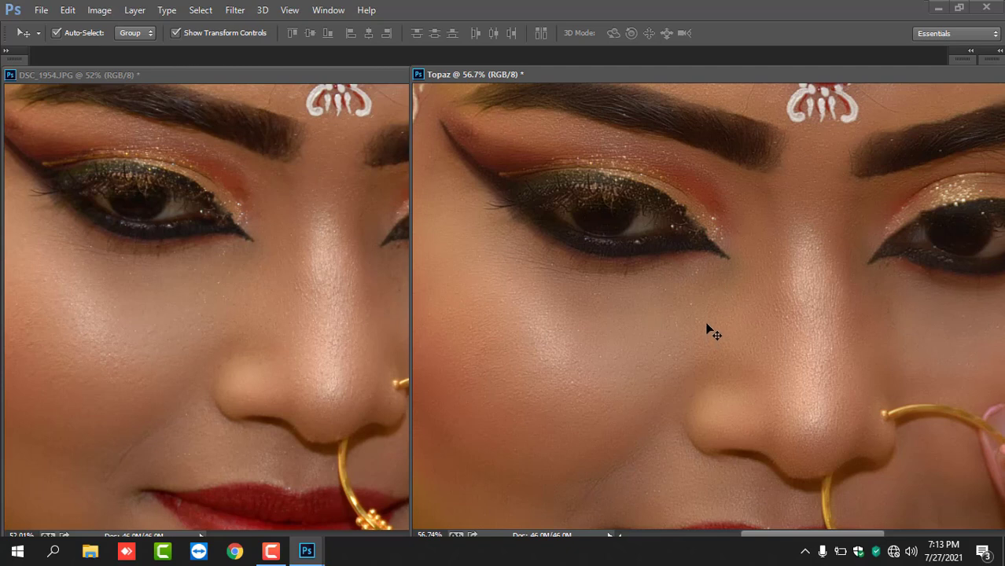
left_click(293, 75)
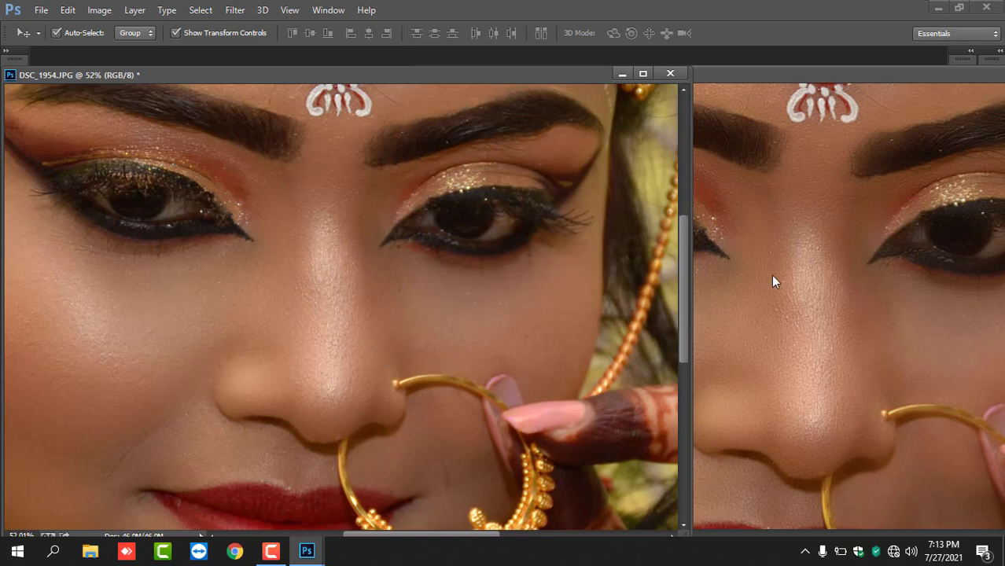
left_click(795, 202)
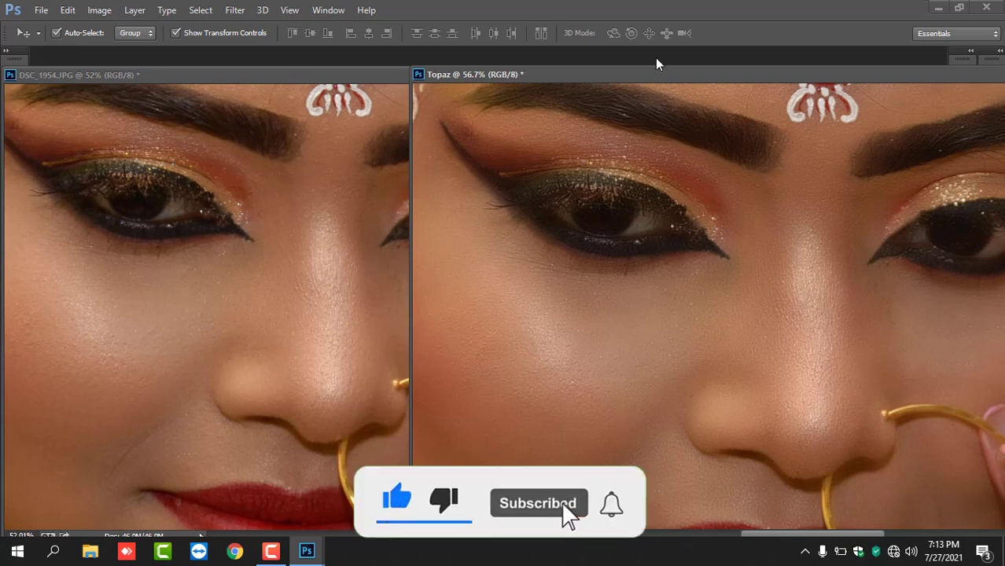
left_click(368, 74)
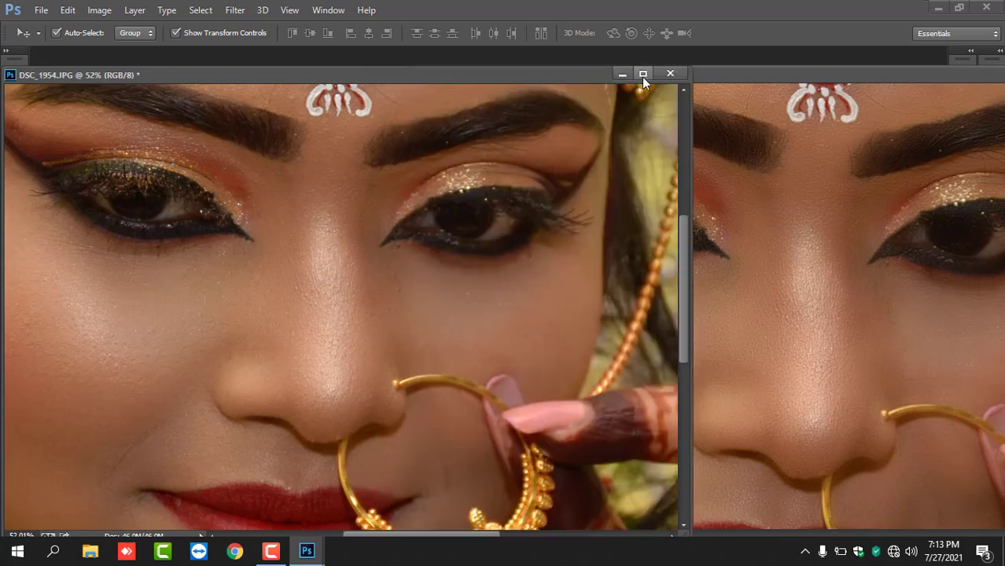
- Minimize DSC_1954, enlarge the Layers panel, and duplicate the Topaz Background with Ctrl+J
left_click(622, 75)
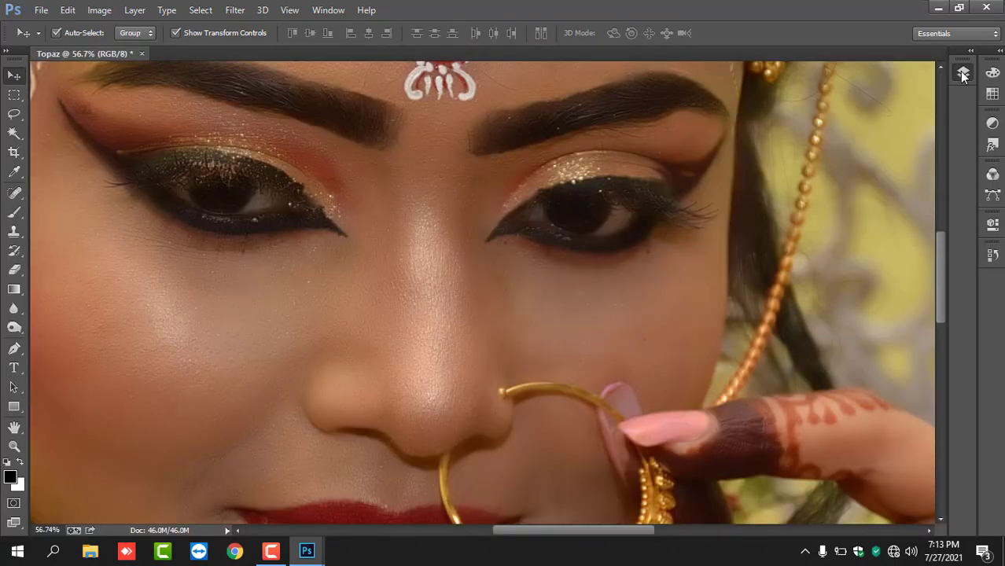
left_click(961, 73)
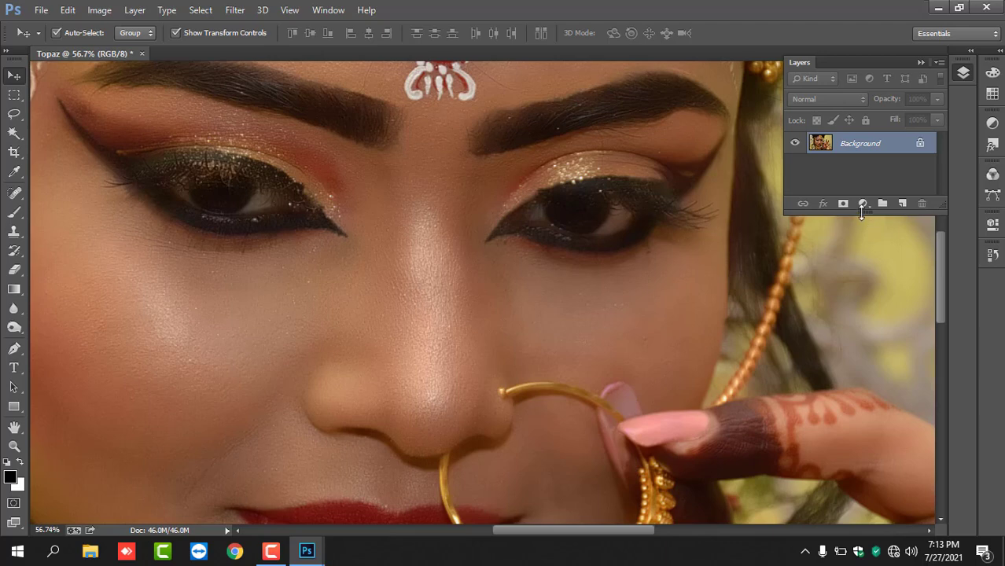
left_click_drag(863, 214, 865, 370)
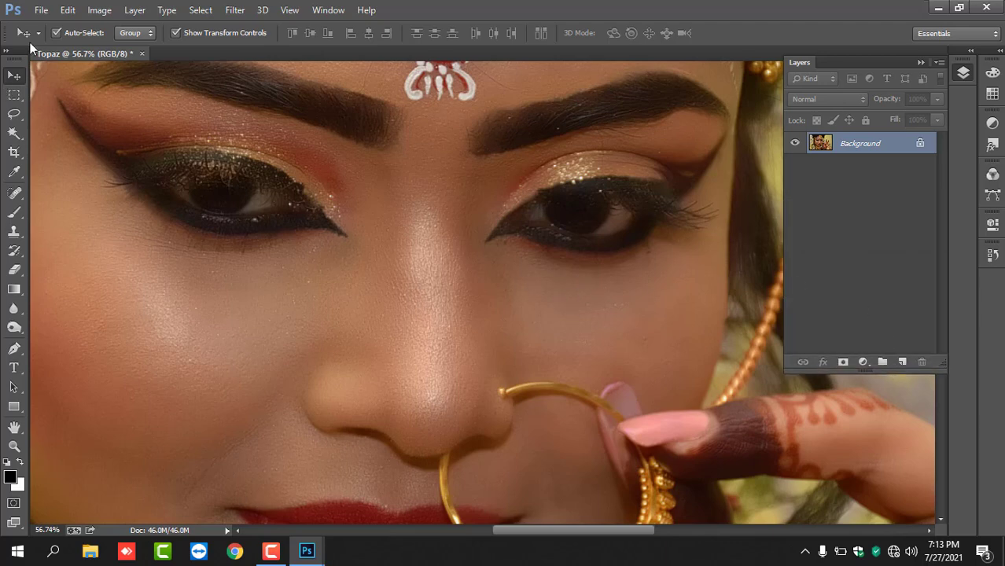
left_click(41, 10)
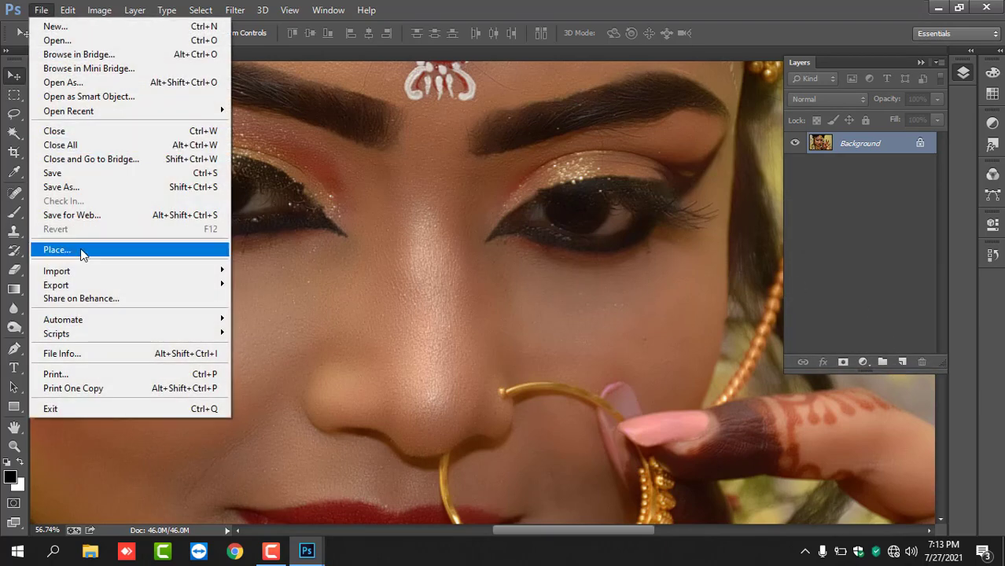
left_click(355, 239)
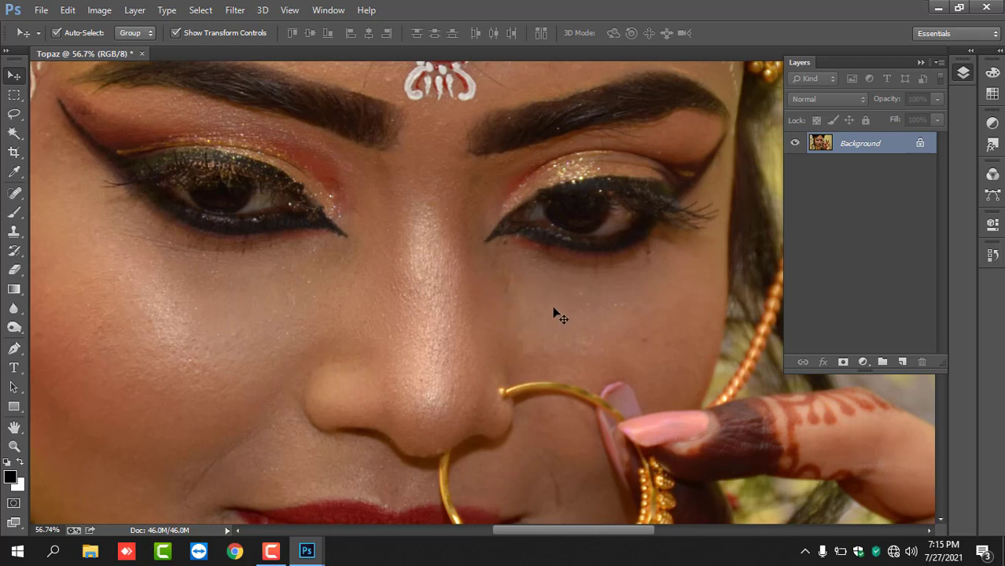
key("ctrl+j")
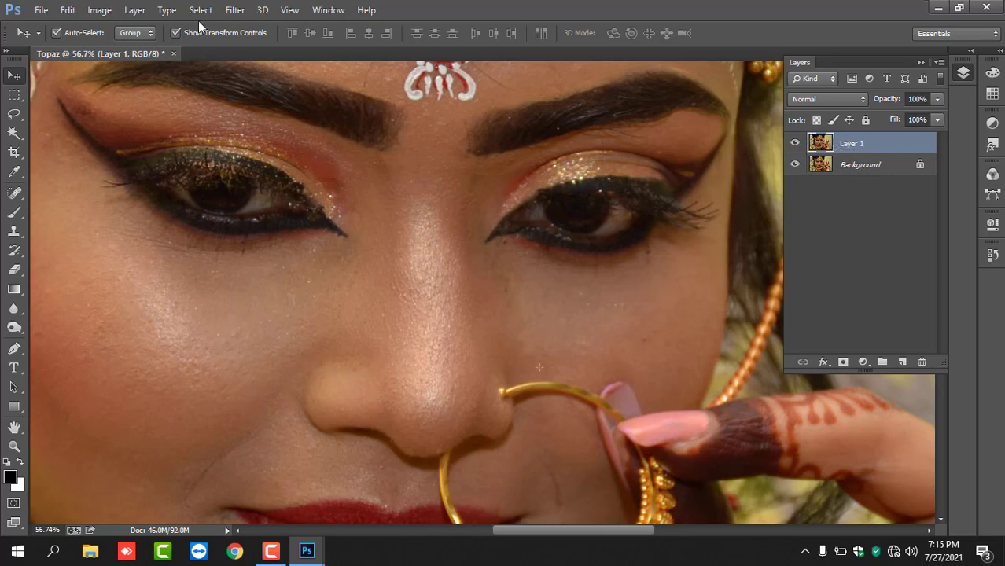
- Launch Topaz Clean 3 on Layer 1 and apply the Skin Collection DeGrunge preset
left_click(236, 11)
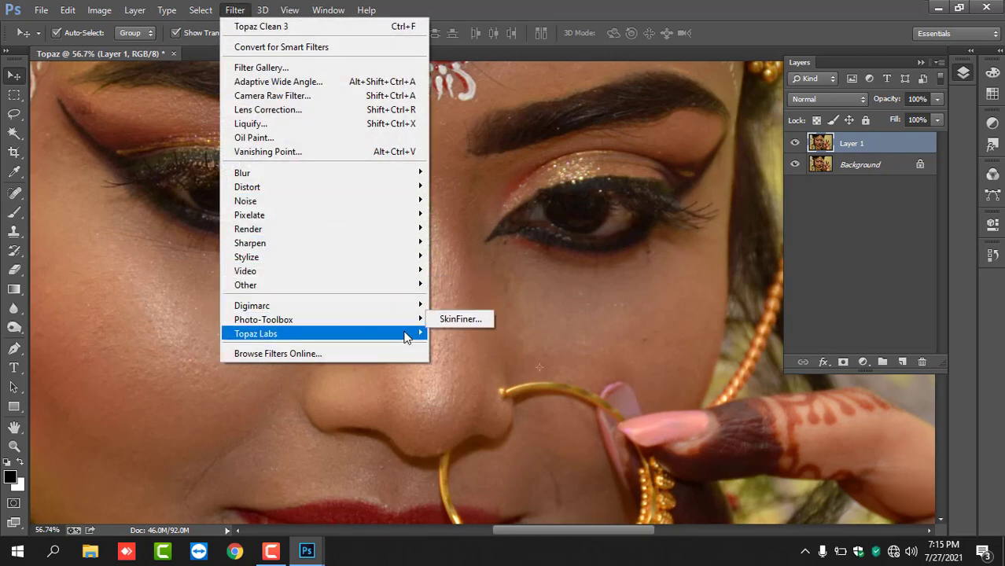
mouse_move(256, 334)
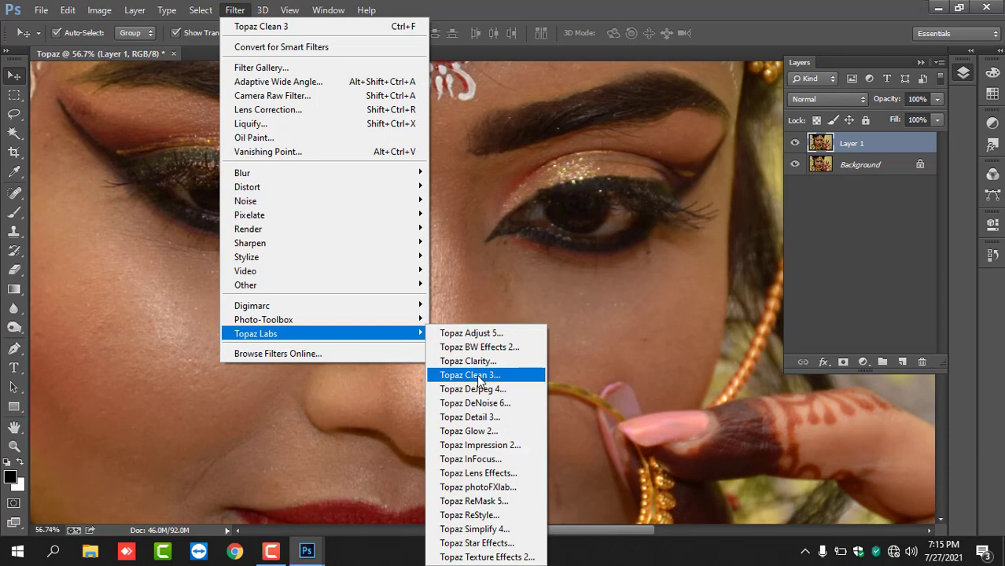
left_click(476, 374)
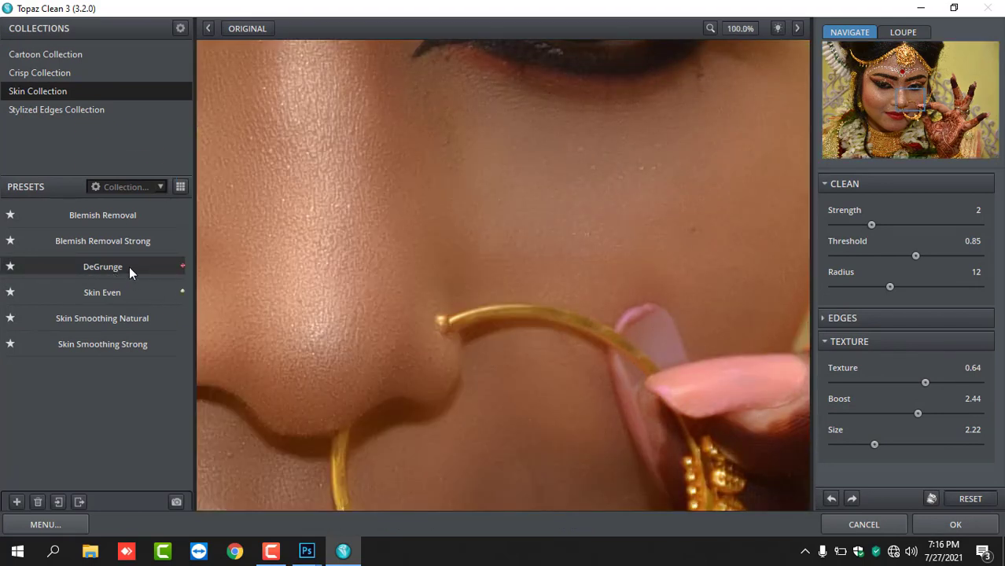
left_click(129, 265)
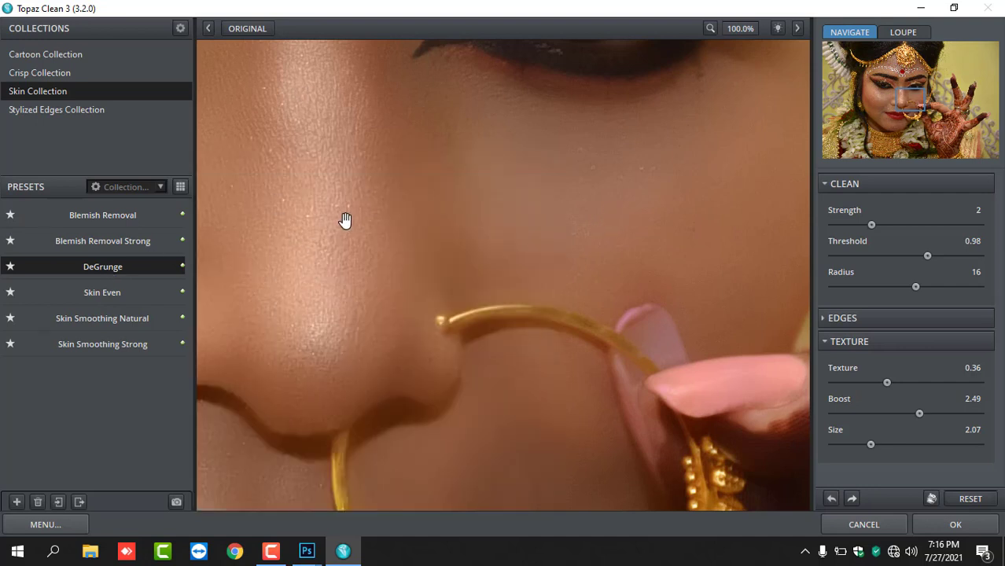
- Set Texture 0.50, Boost 2.36, Radius 11 and Threshold 0.84 while previewing the eyes
left_click_drag(345, 220, 485, 370)
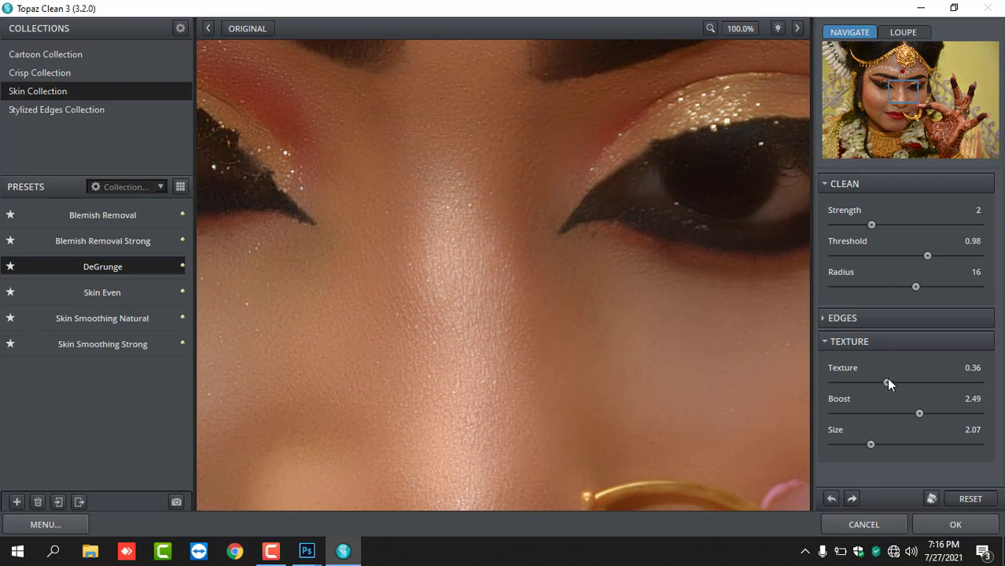
left_click_drag(886, 382, 914, 383)
left_click_drag(911, 383, 904, 383)
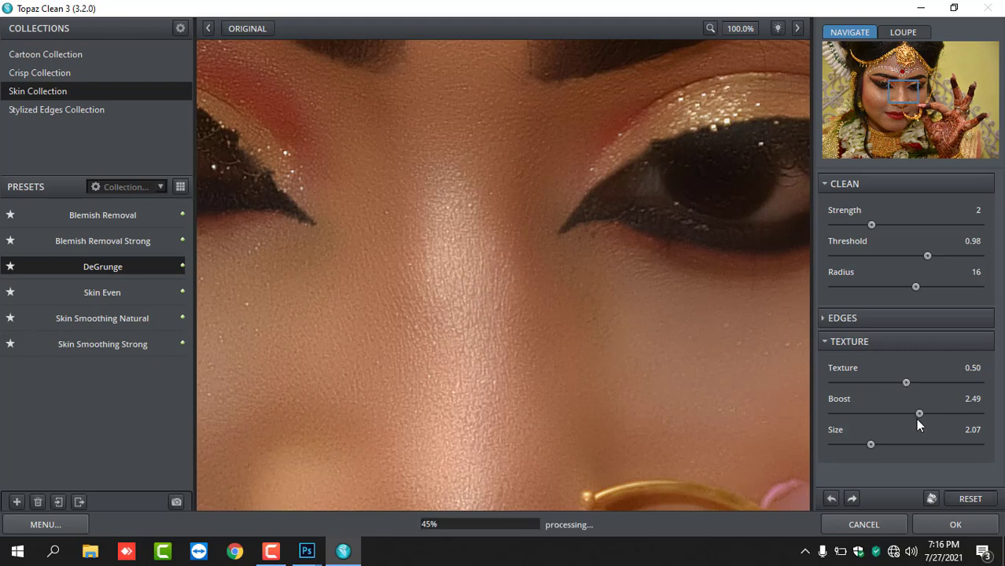
left_click_drag(918, 416, 913, 412)
left_click_drag(913, 287, 883, 287)
left_click_drag(927, 257, 915, 257)
- Accept the Topaz Clean result, then hide and reshow Layer 1 to compare before and after
left_click(946, 526)
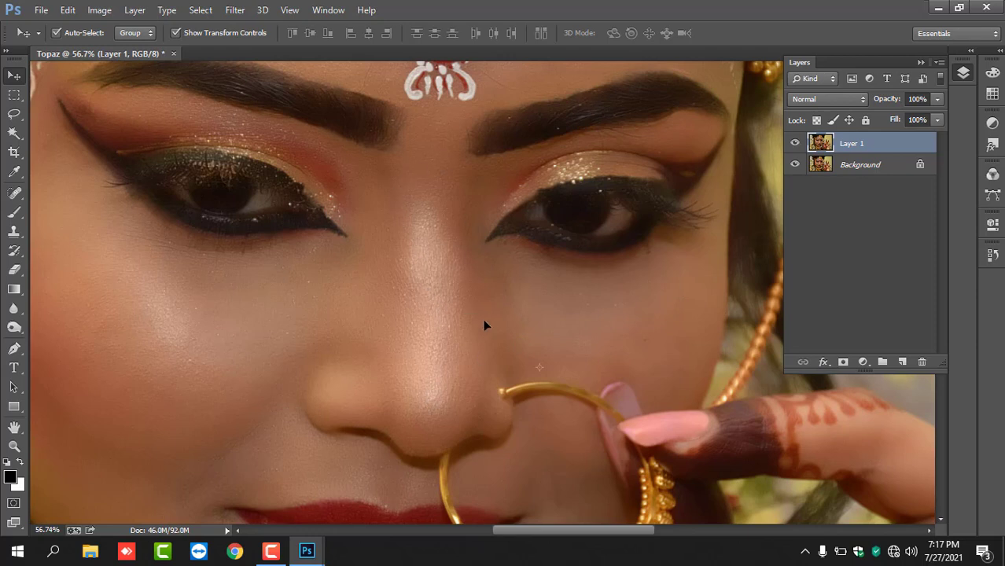
left_click(795, 144)
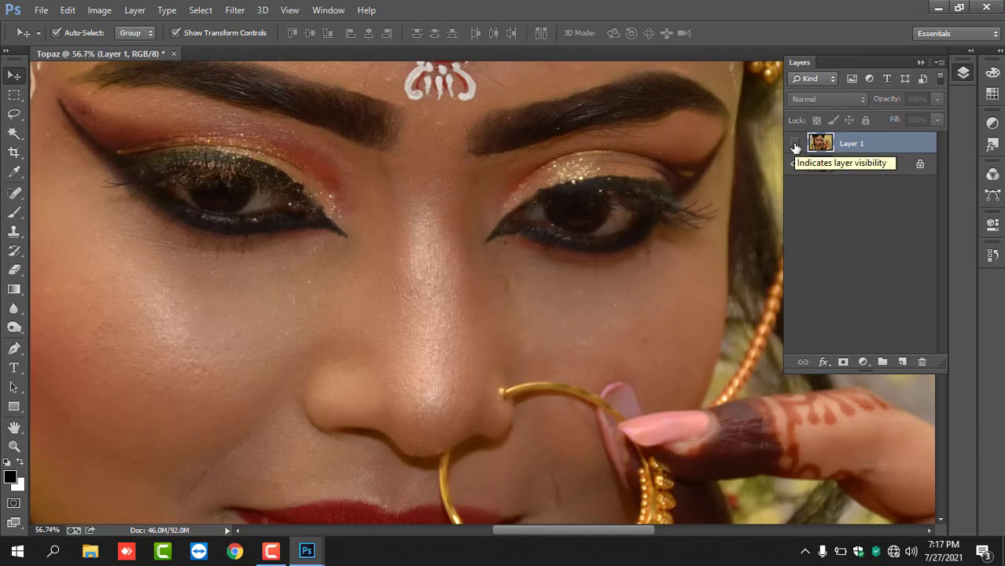
left_click(794, 146)
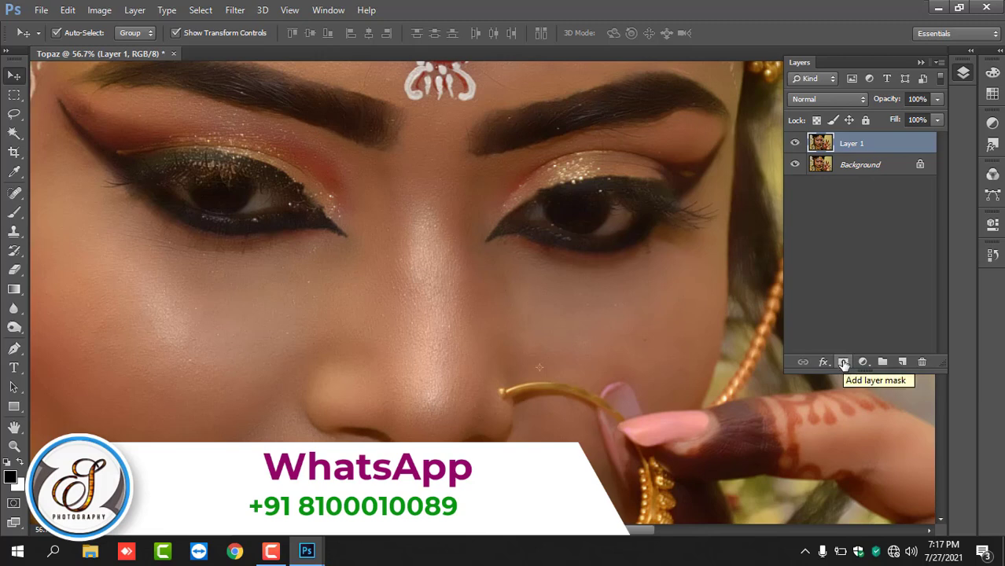
- Add a white layer mask to Layer 1 and set the Brush to 87 px, 0% hardness
left_click(844, 364)
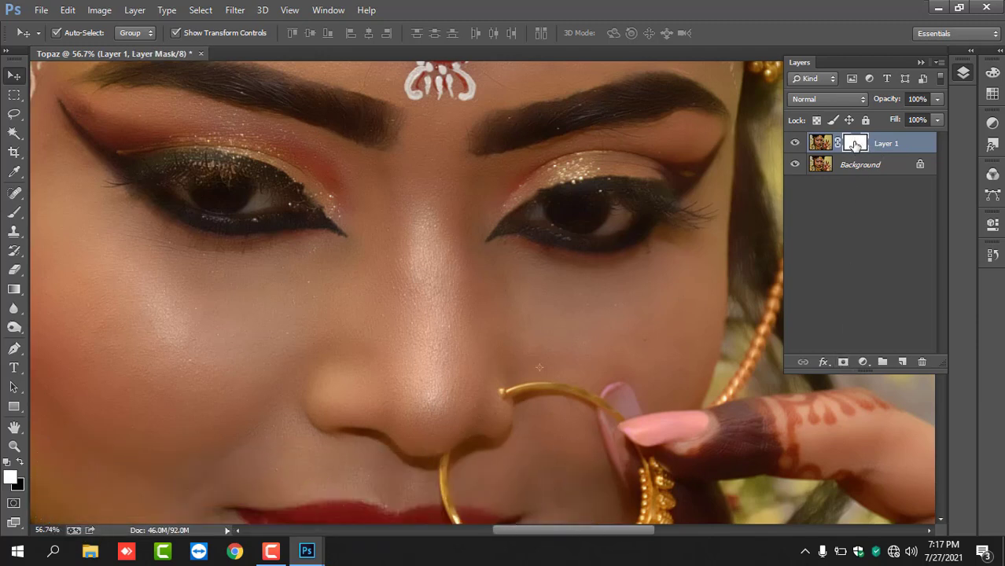
left_click(15, 214)
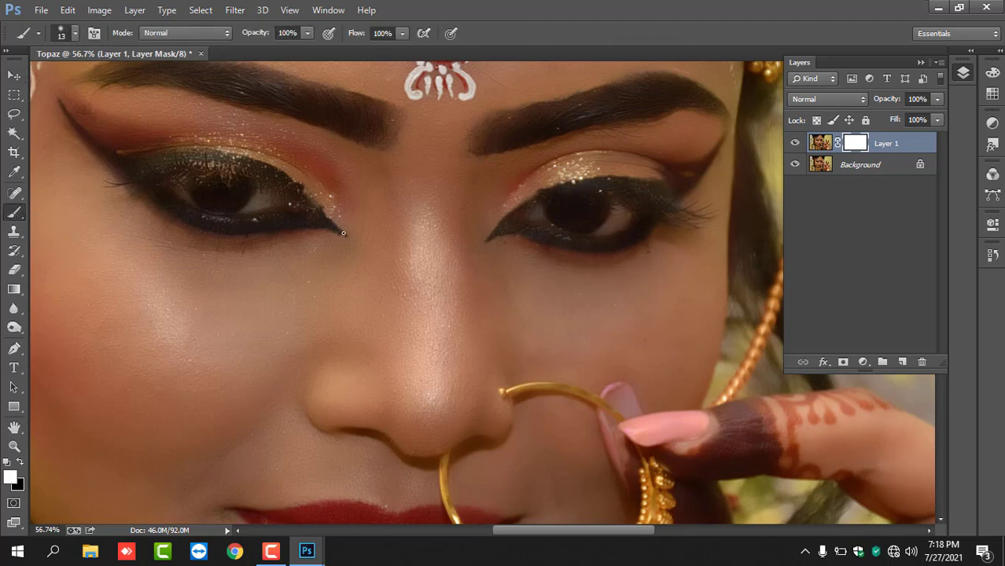
right_click(343, 233)
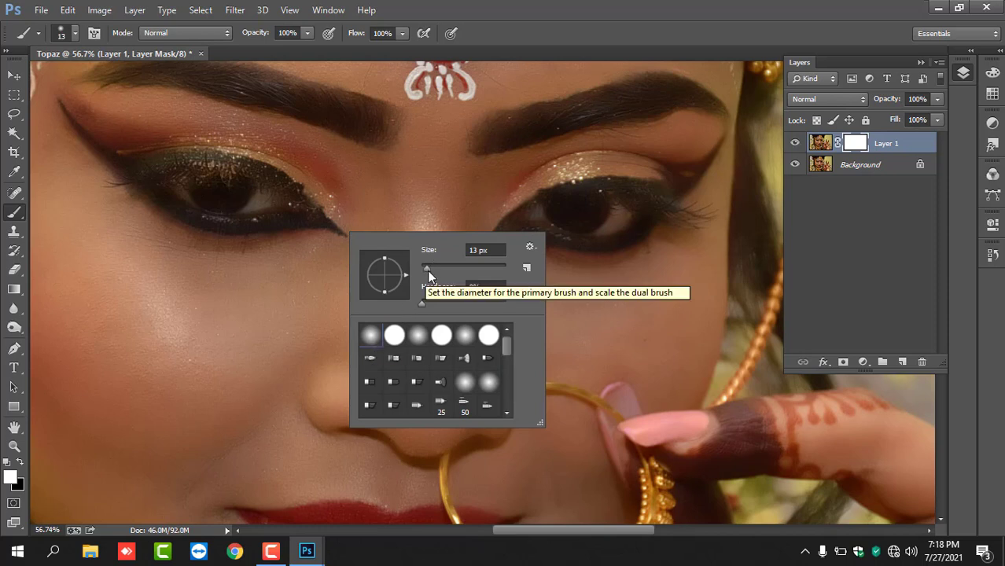
left_click_drag(426, 267, 439, 267)
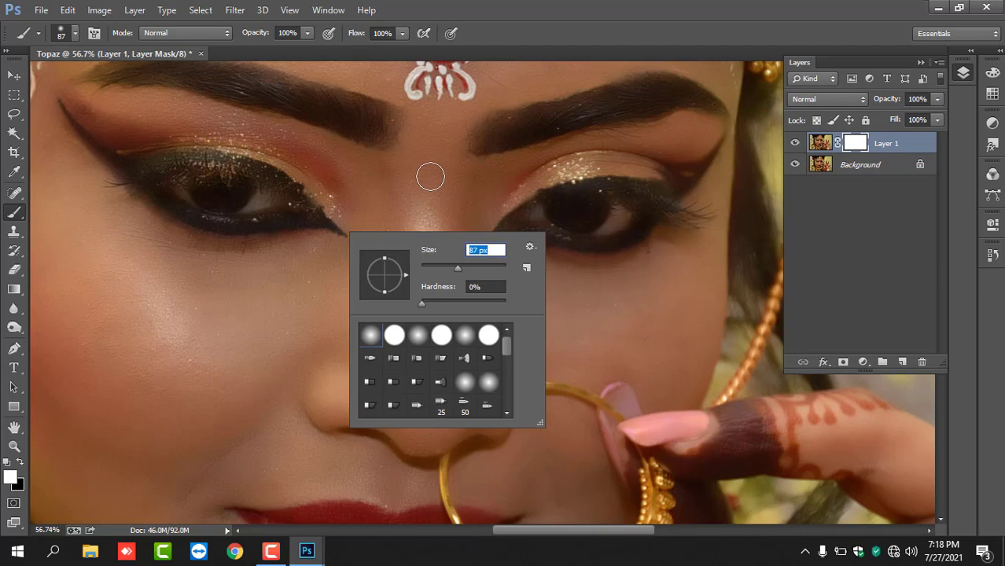
key("Return")
- Paint black on Layer 1's mask over the forehead jewellery, eyes, brows and nose ring
left_click_drag(233, 185, 355, 312)
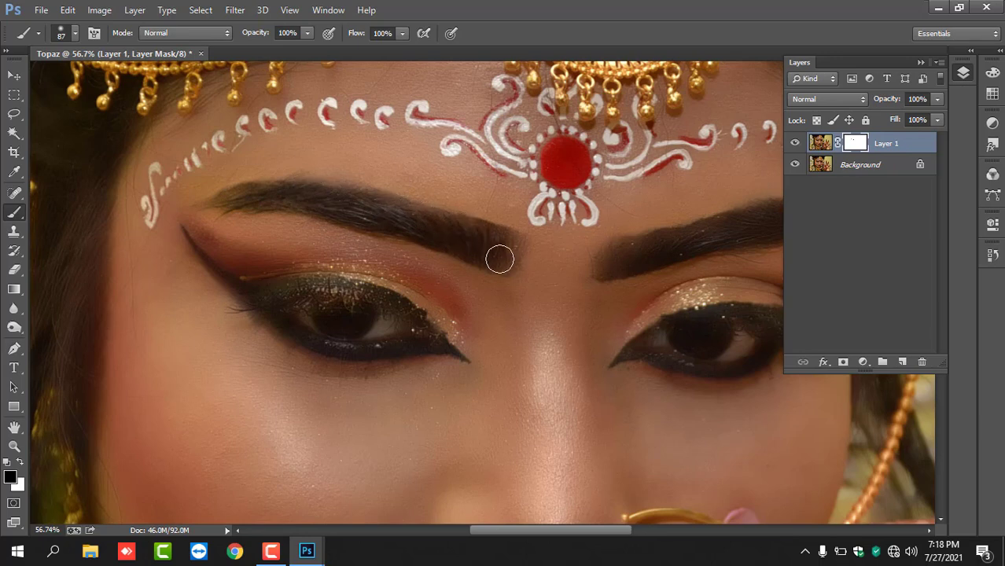
left_click_drag(644, 299, 431, 292)
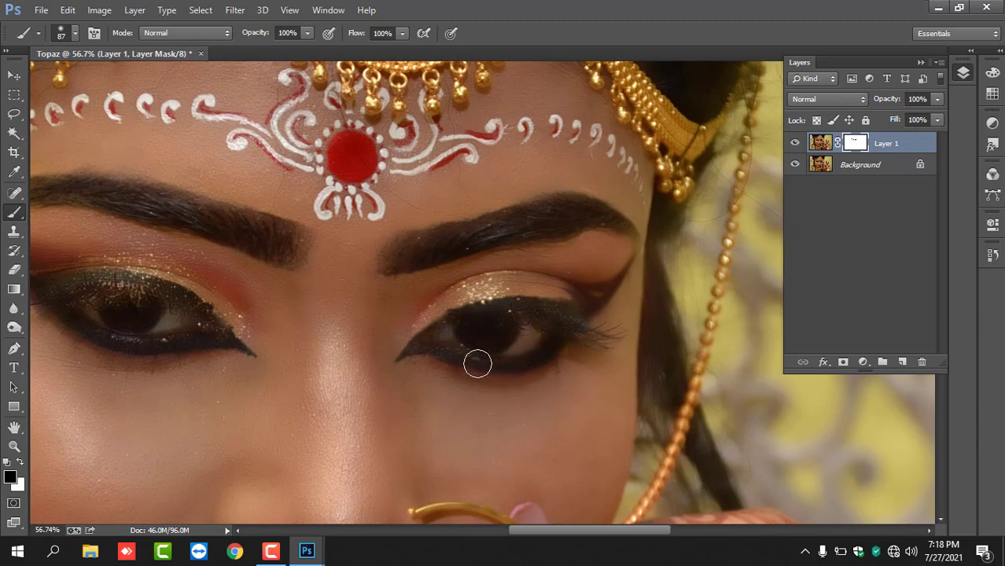
left_click_drag(476, 358, 528, 299)
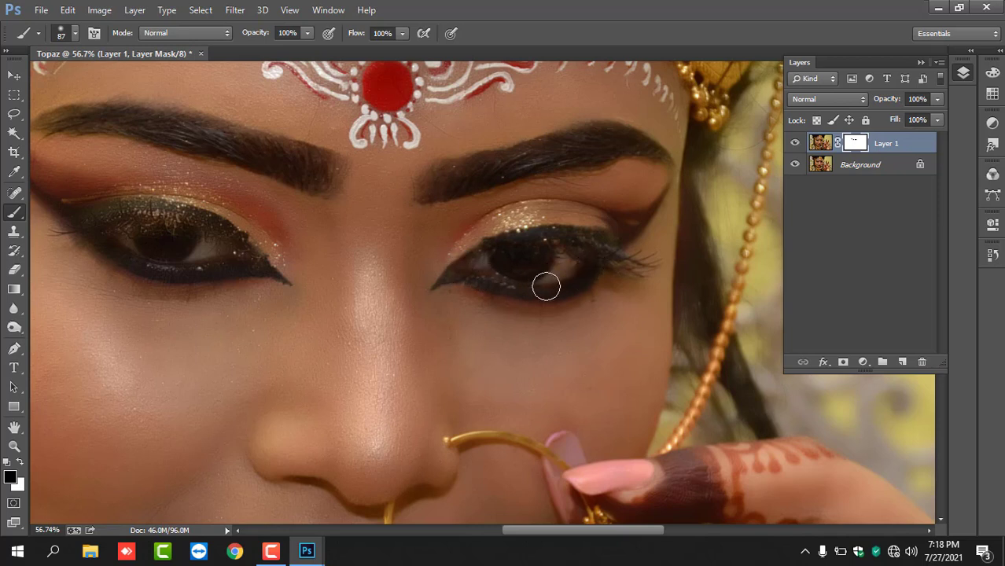
left_click_drag(409, 302, 532, 301)
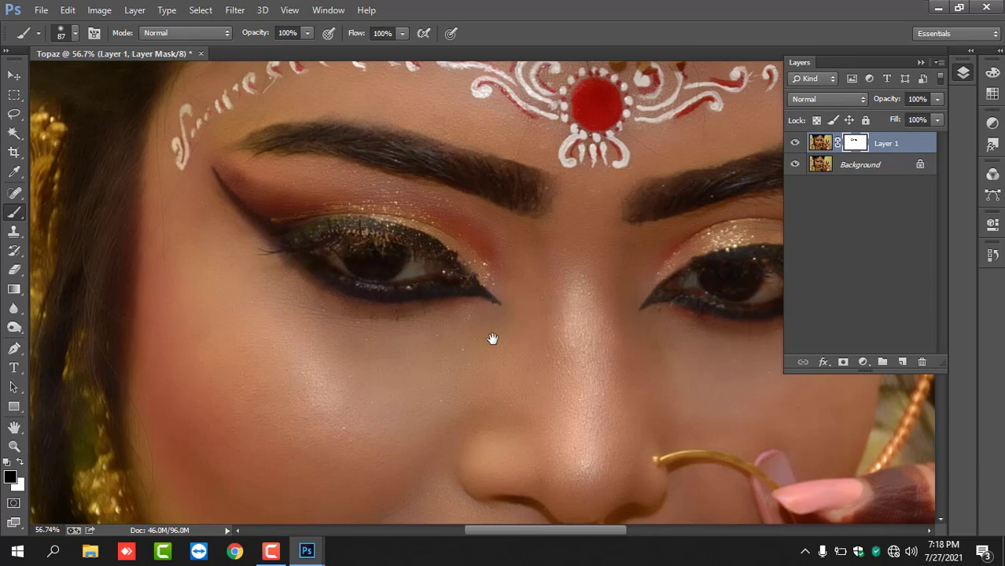
left_click_drag(492, 337, 397, 213)
left_click_drag(466, 355, 482, 308)
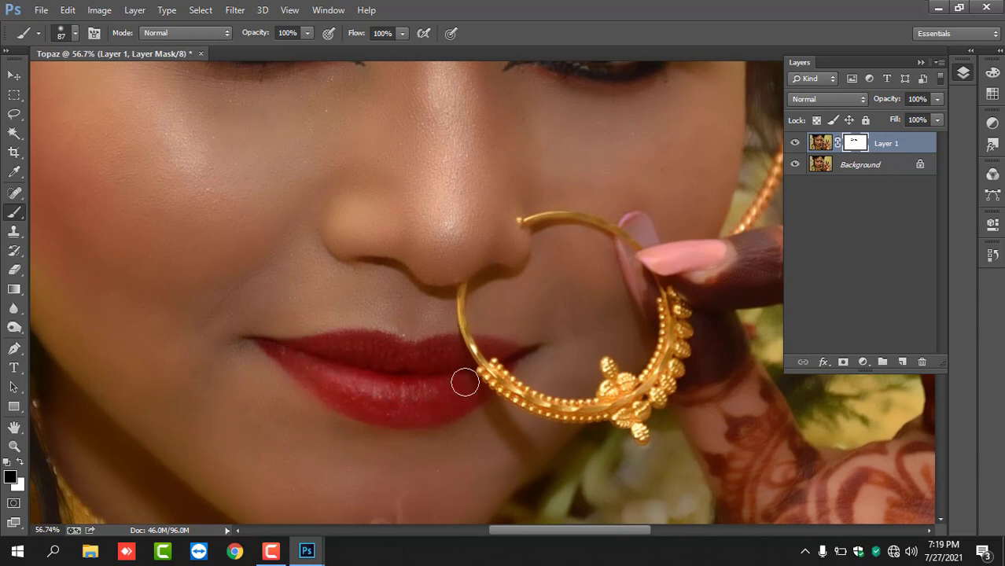
left_click_drag(505, 175, 498, 480)
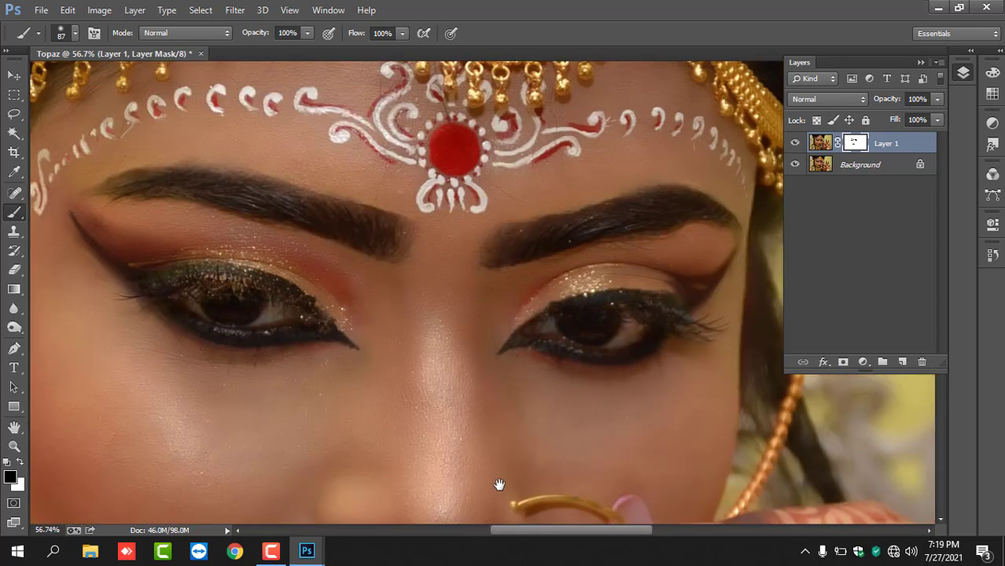
left_click_drag(514, 411, 531, 458)
left_click_drag(338, 263, 545, 265)
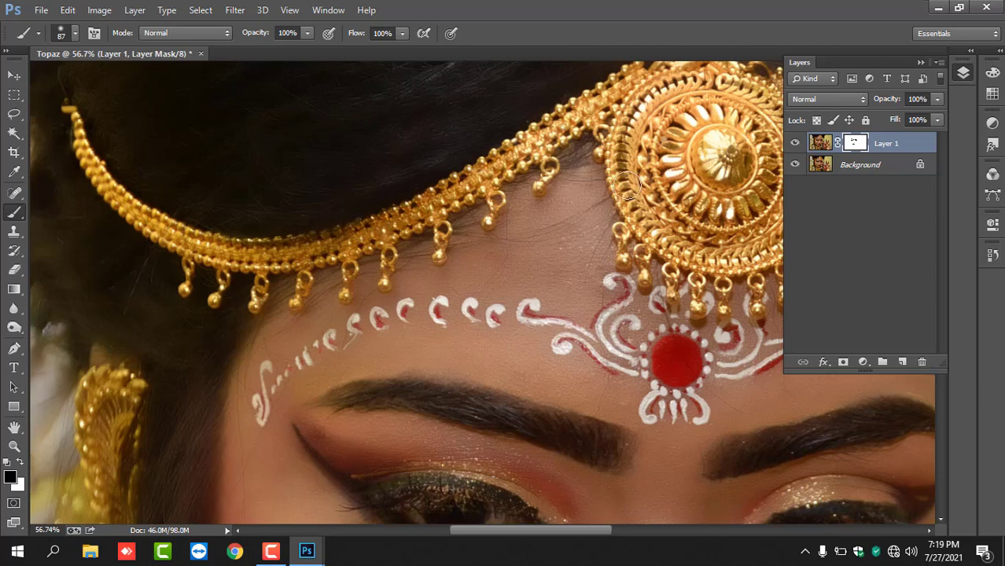
left_click_drag(734, 207, 474, 216)
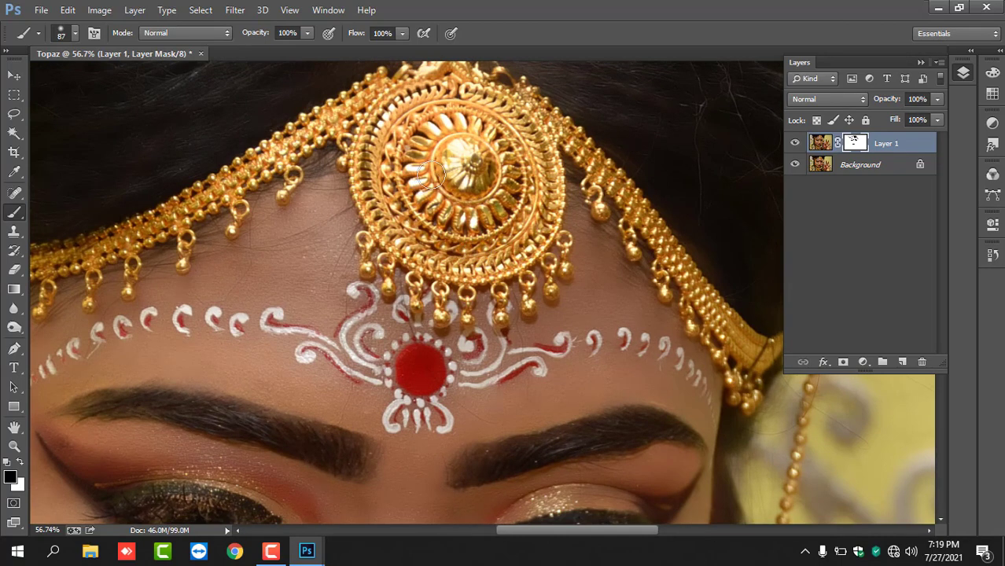
- Enlarge the brush to 335 px and paint black on the mask over the hair
scroll(431, 233, "down", 3)
scroll(432, 212, "up", 1)
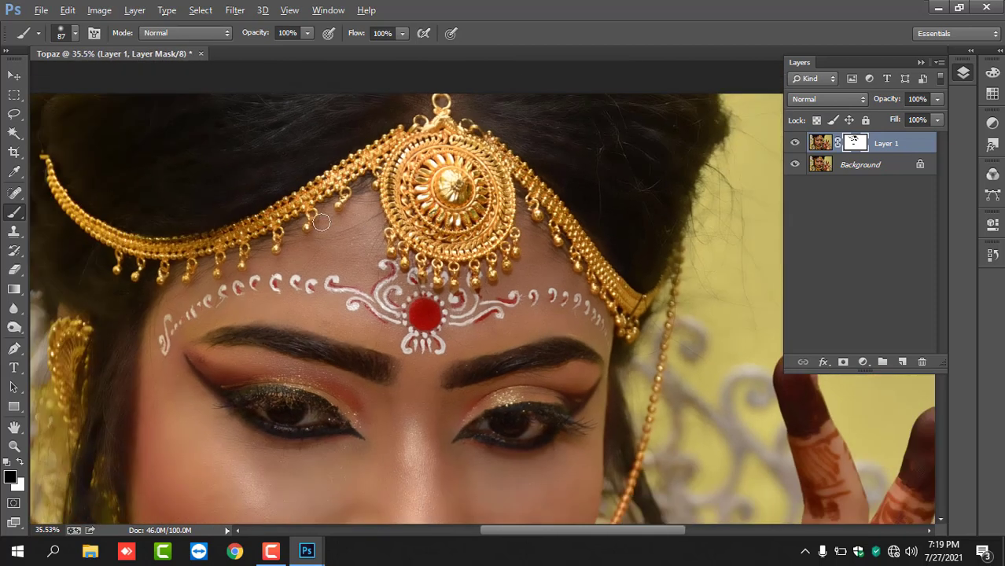
left_click_drag(240, 217, 276, 212)
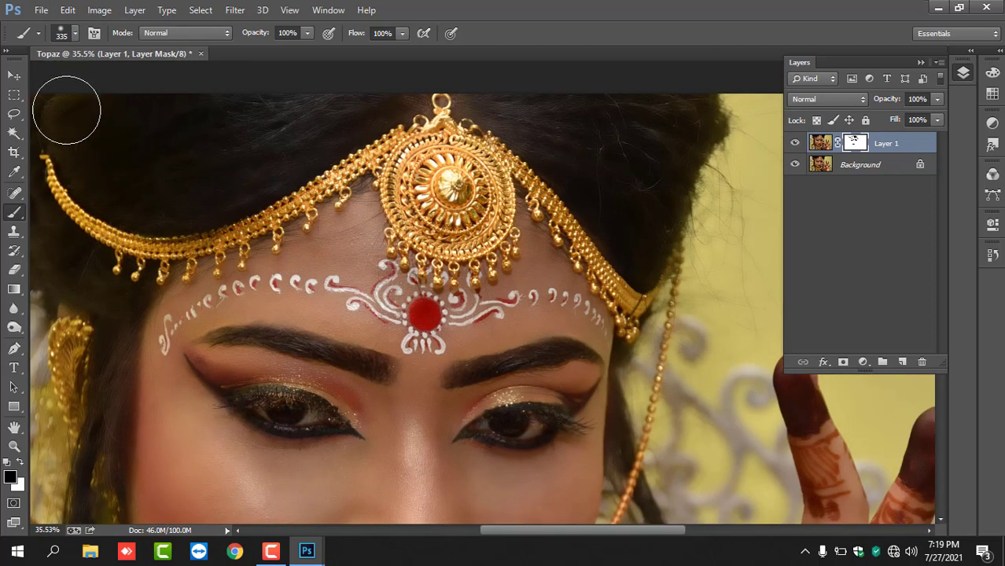
mouse_move(66, 110)
left_mouse_down()
mouse_move(162, 198)
mouse_move(261, 161)
mouse_move(388, 89)
mouse_move(497, 96)
mouse_move(658, 231)
mouse_move(576, 197)
left_mouse_up()
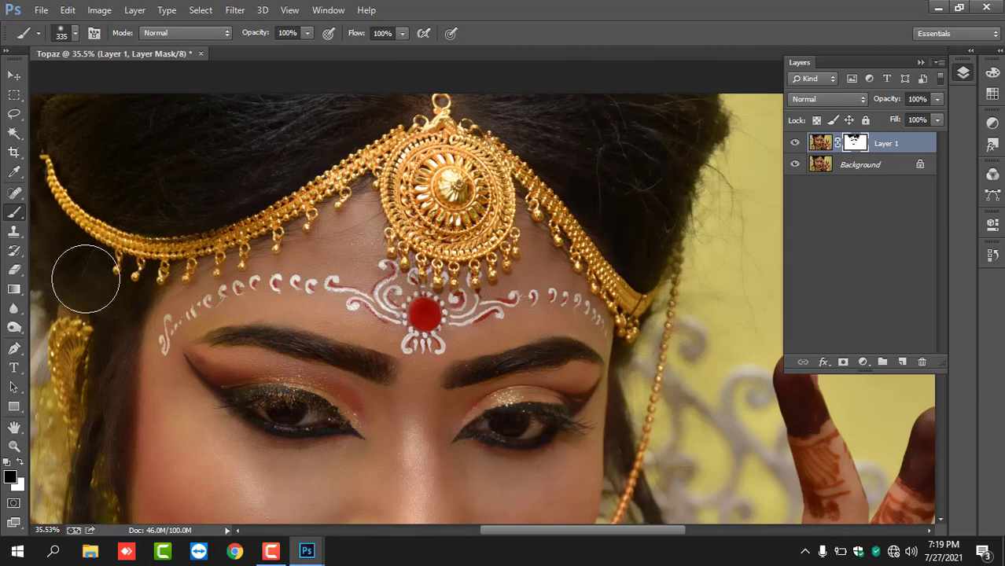
scroll(602, 303, "down", 3)
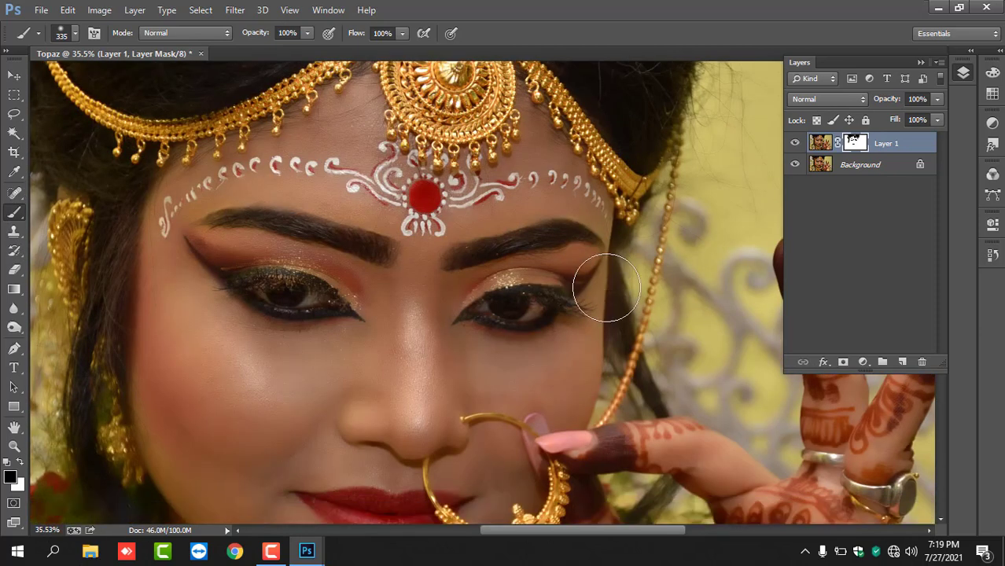
scroll(629, 290, "down", 2)
scroll(470, 404, "down", 2)
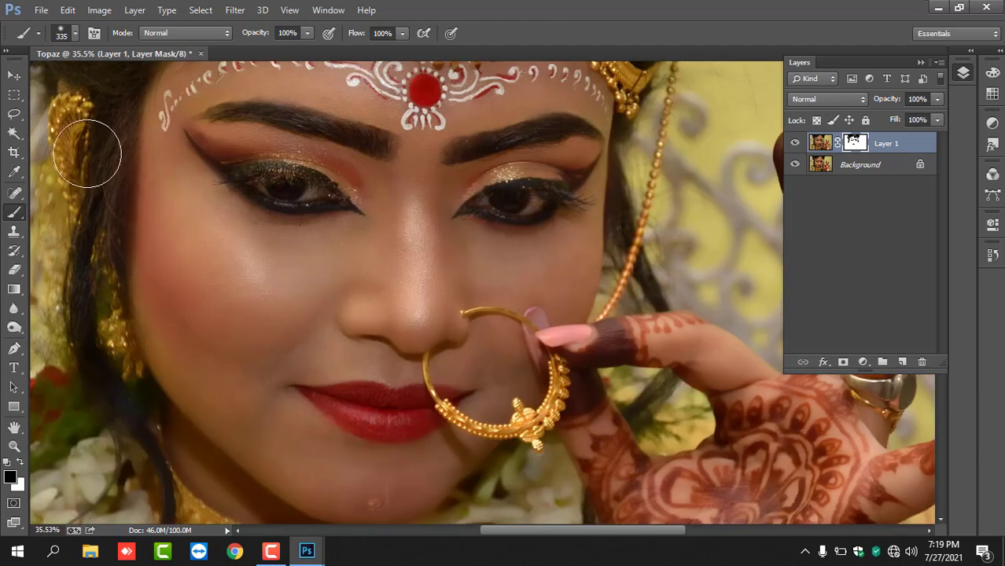
scroll(386, 440, "down", 1)
scroll(472, 386, "down", 2)
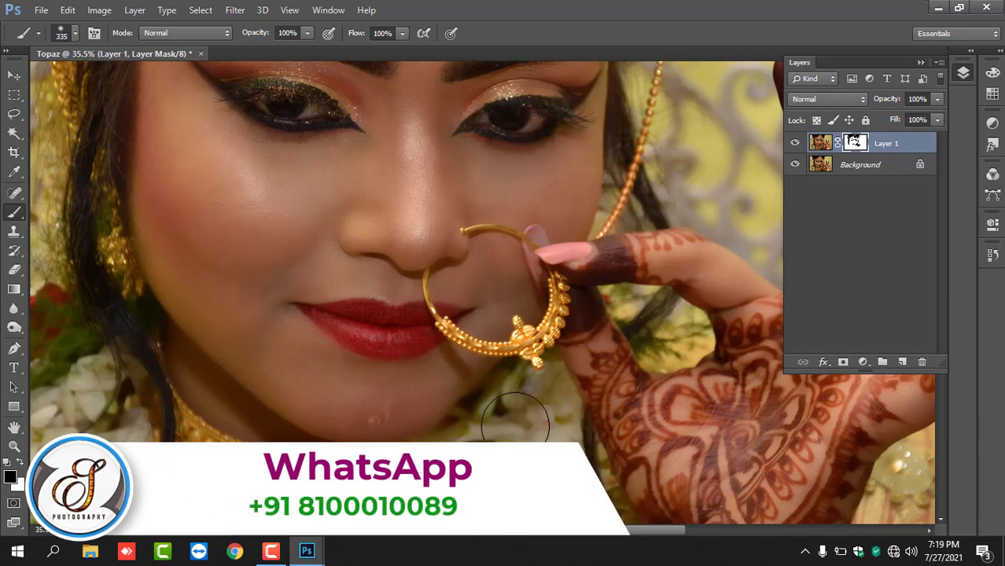
scroll(525, 291, "up", 1)
scroll(478, 314, "up", 1)
scroll(615, 324, "up", 1)
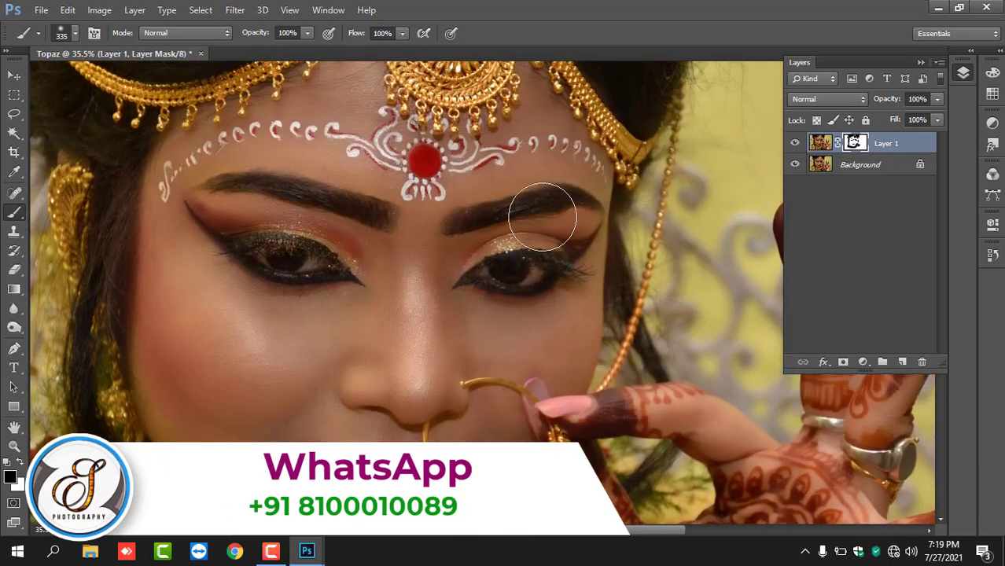
- Flatten the image and duplicate the Background onto a new Layer 1
right_click(897, 149)
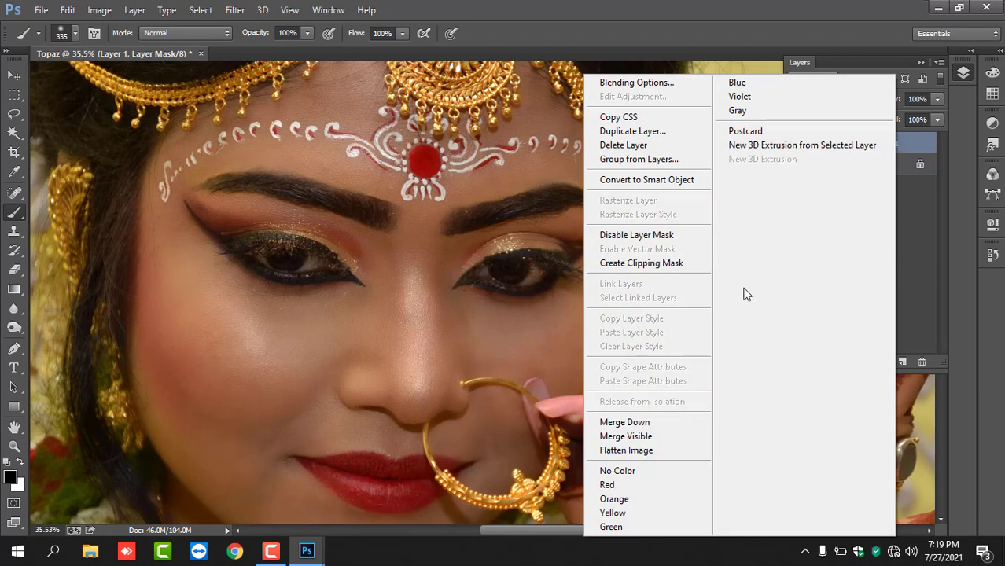
left_click(625, 452)
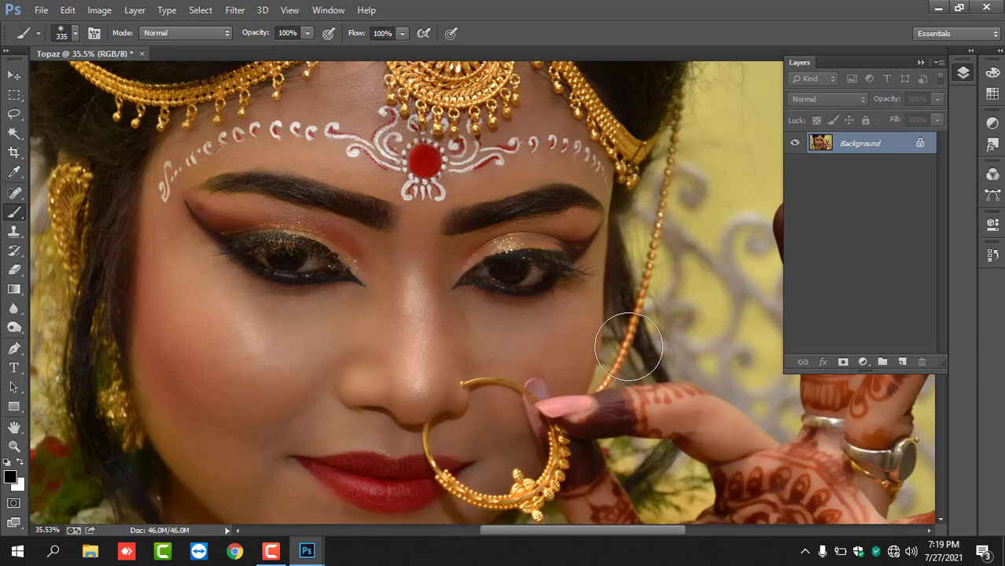
key("ctrl+j")
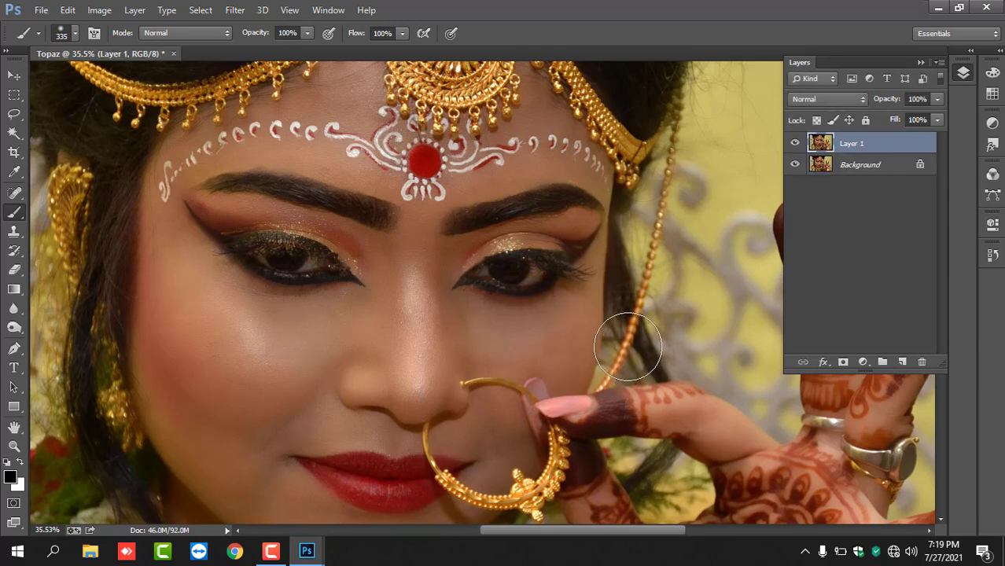
scroll(364, 343, "up", 2)
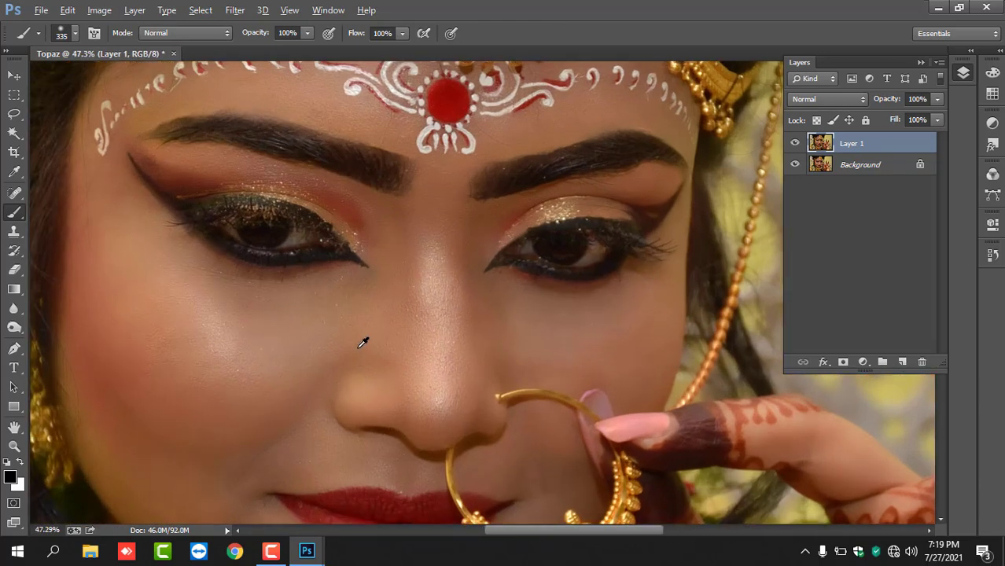
left_click_drag(434, 326, 489, 287)
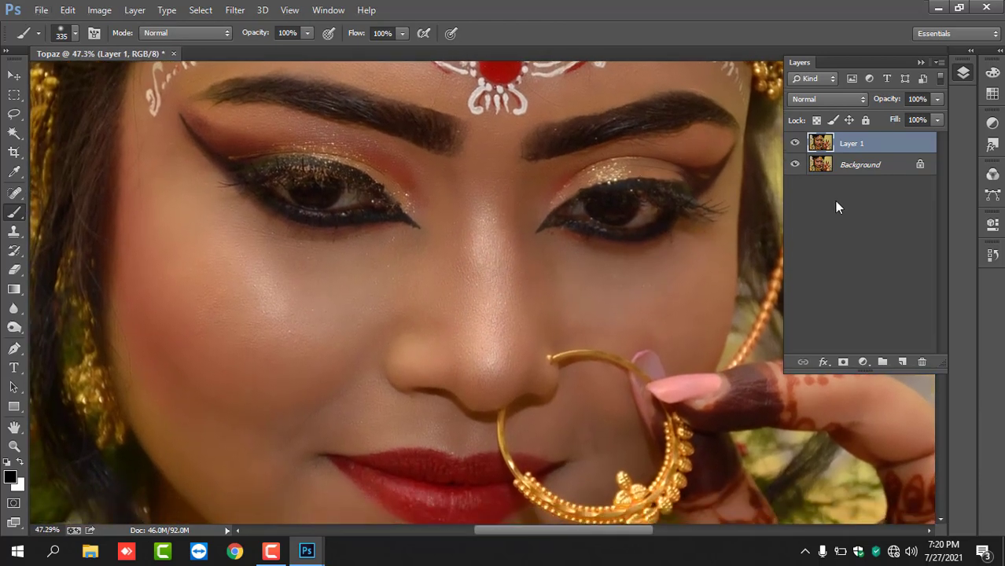
left_click(234, 10)
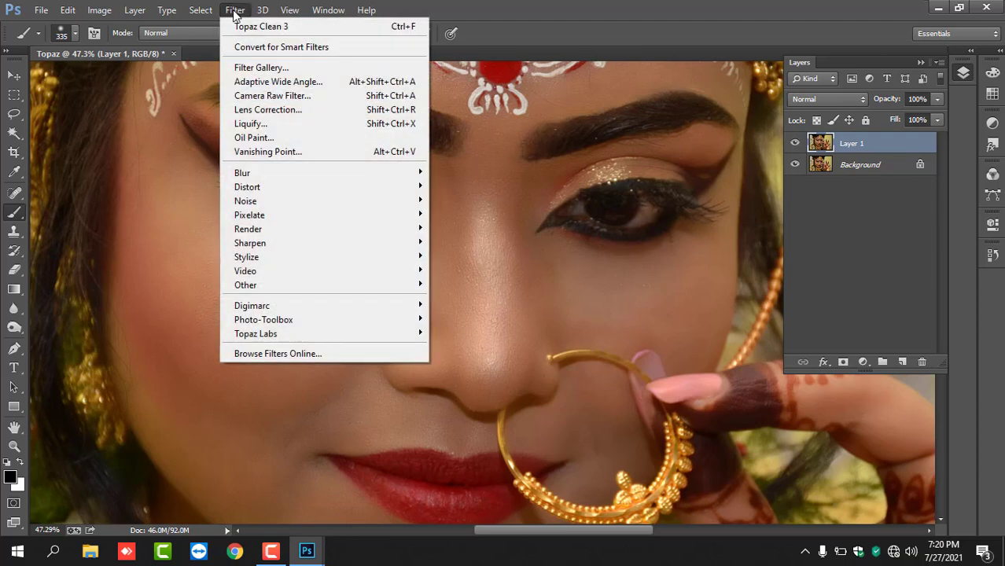
mouse_move(246, 285)
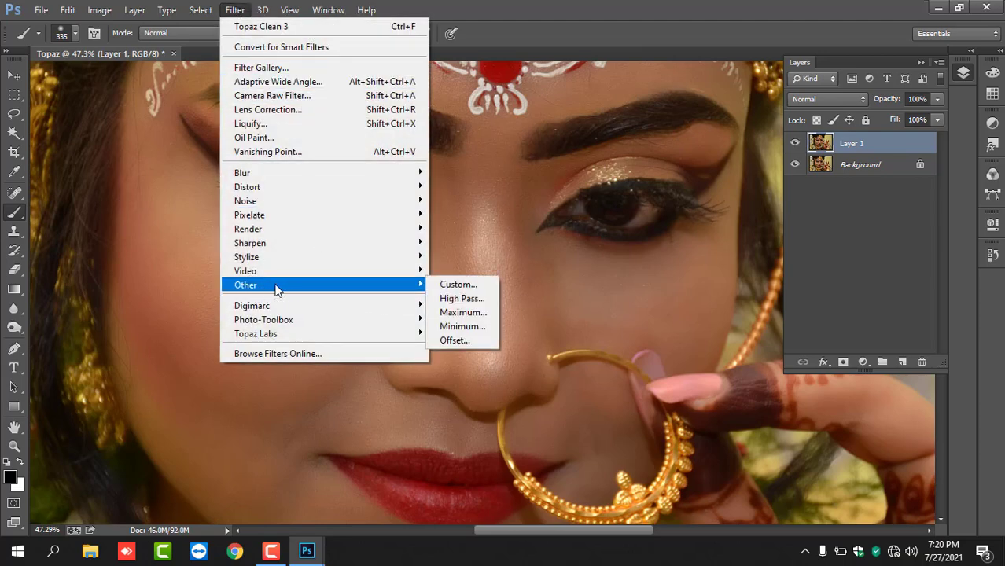
- Run Filter > Other > High Pass on Layer 1 with a 2.5 pixel radius
left_click(458, 298)
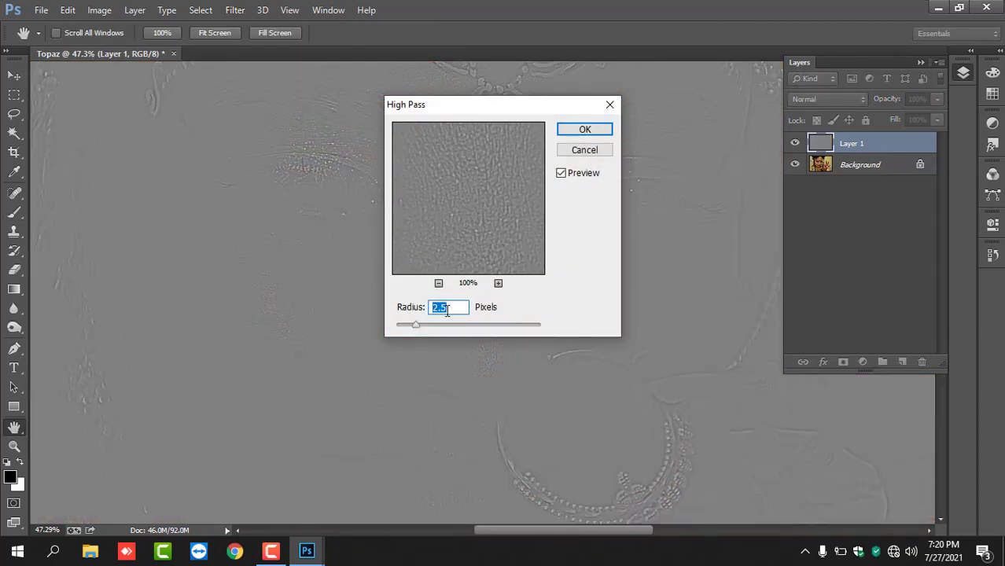
left_click_drag(488, 106, 634, 236)
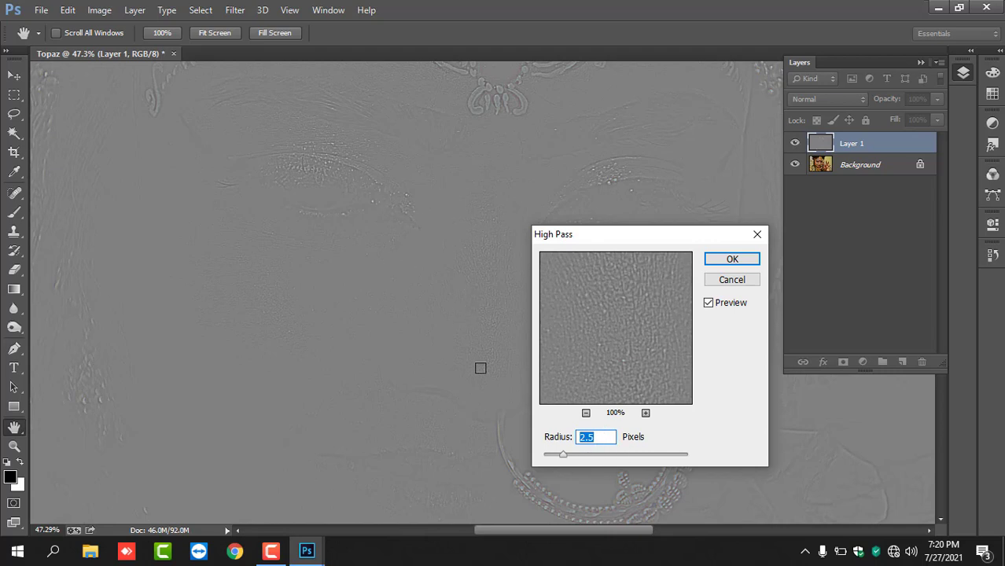
left_click(732, 261)
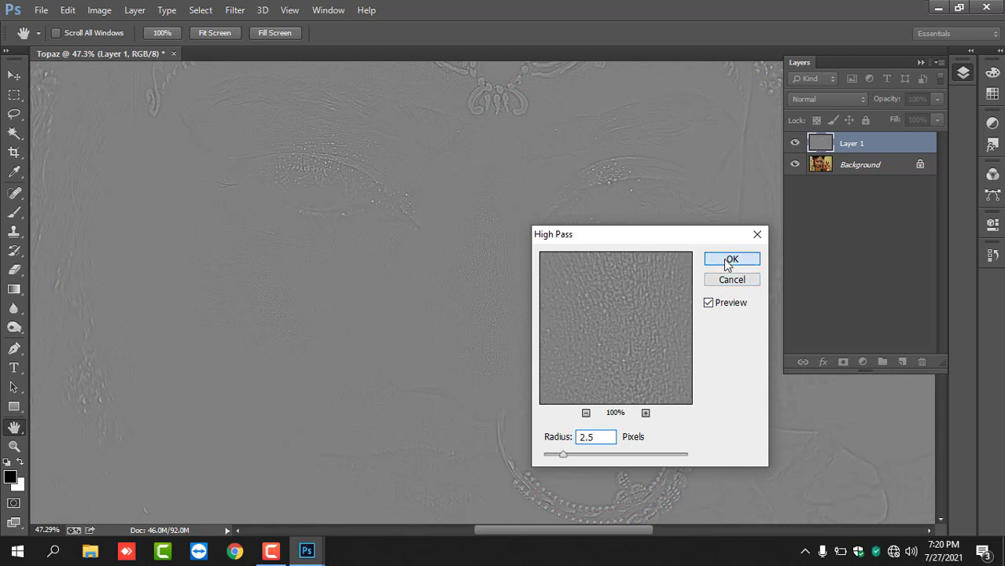
- Change Layer 1's blend mode to Vivid Light
left_click(825, 101)
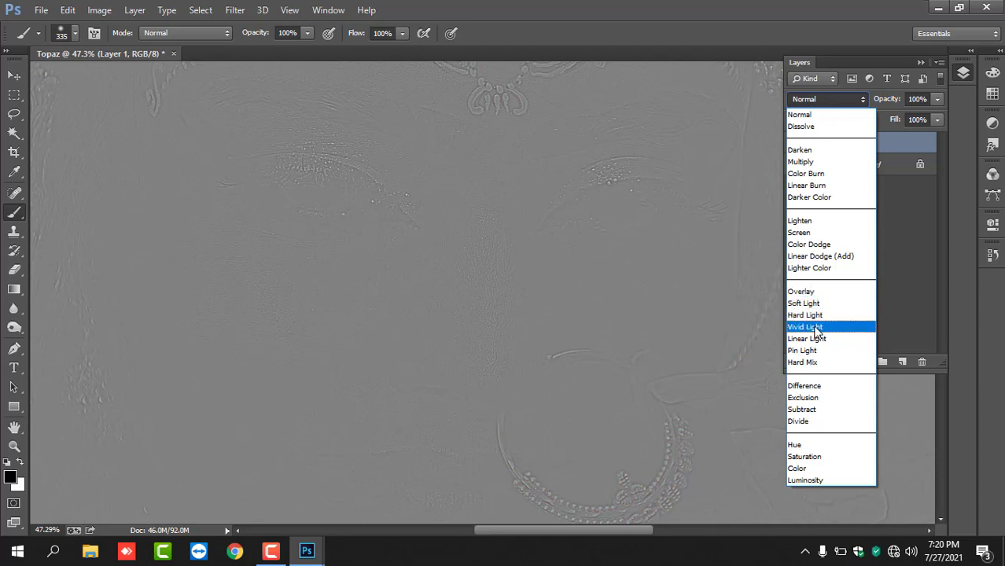
left_click(816, 329)
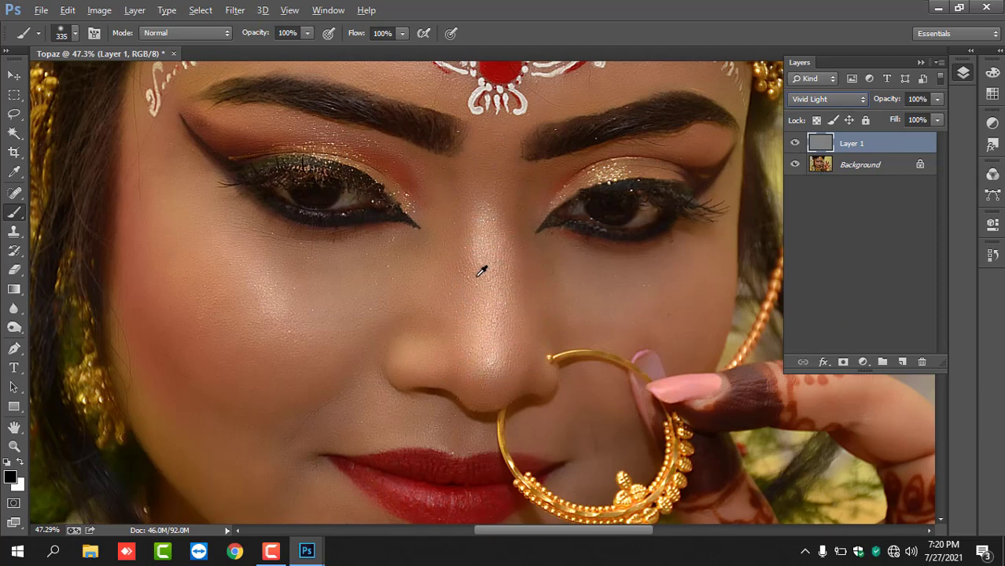
scroll(482, 236, "up", 2)
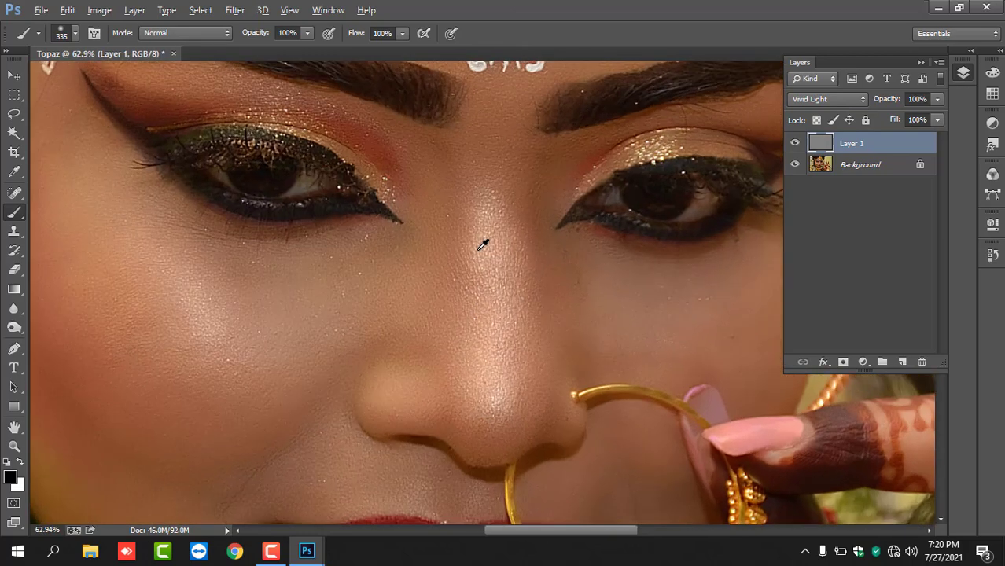
- Compare with Layer 1 hidden and shown, fit the photo to screen, then merge down
left_click(794, 144)
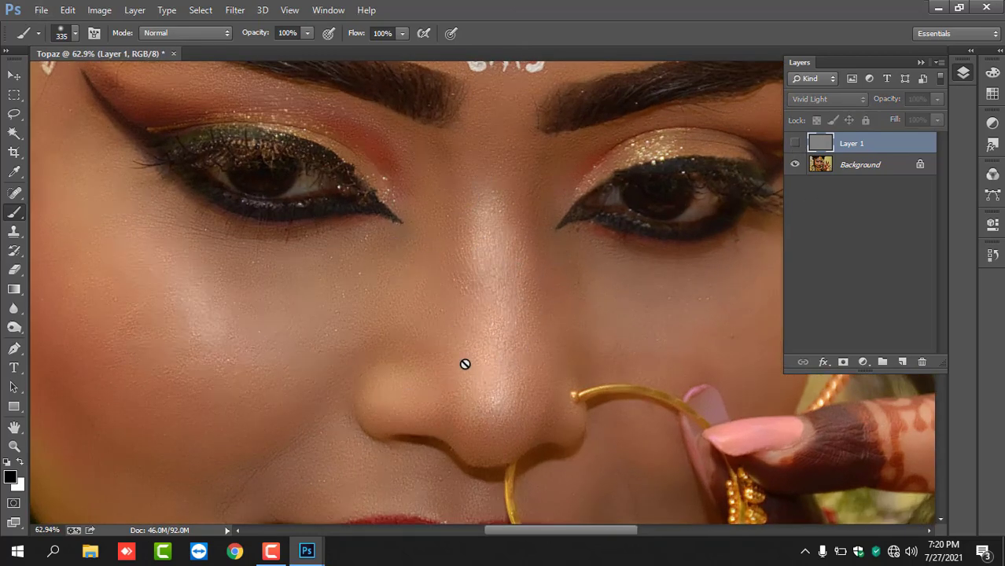
left_click(795, 143)
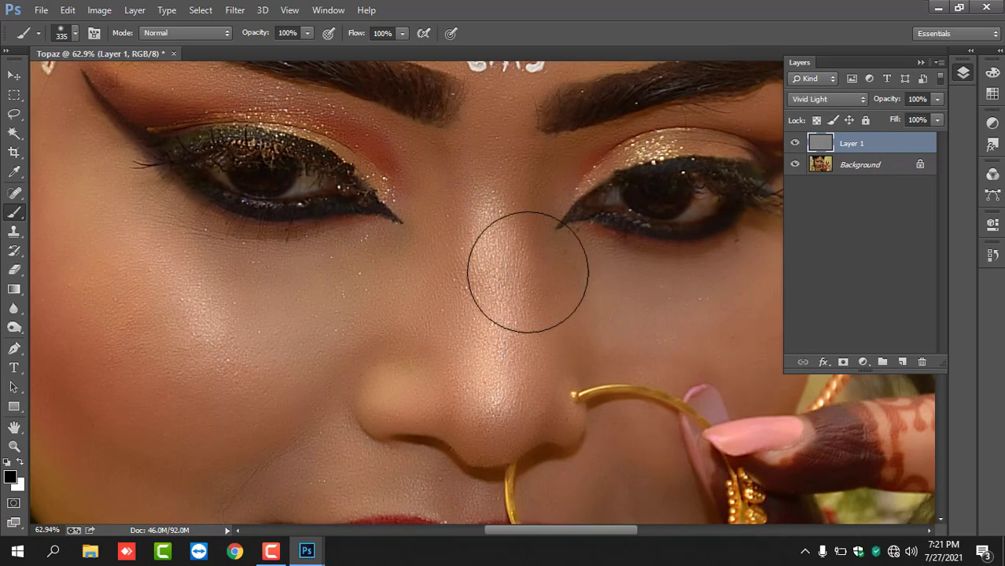
key("ctrl+0")
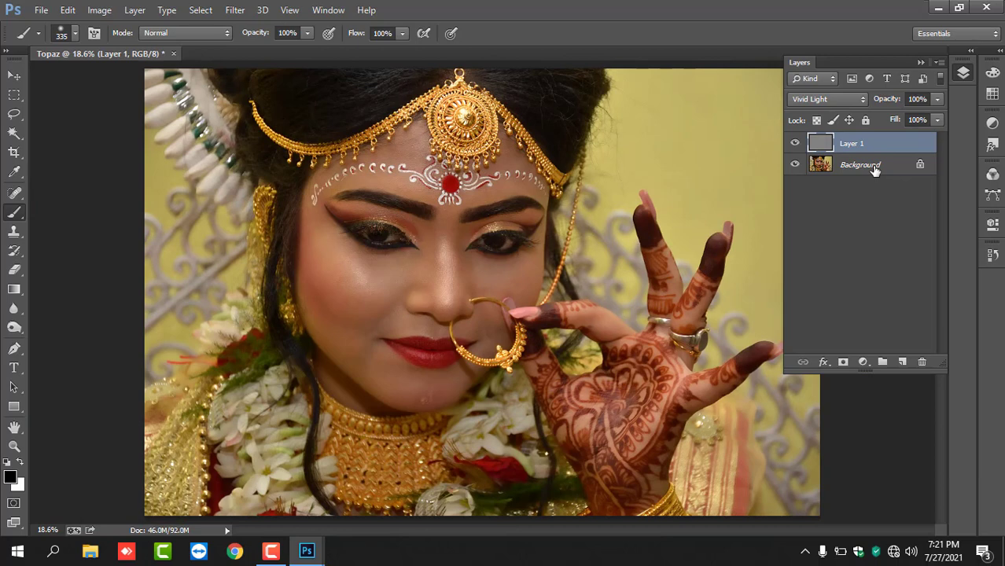
key("ctrl+e")
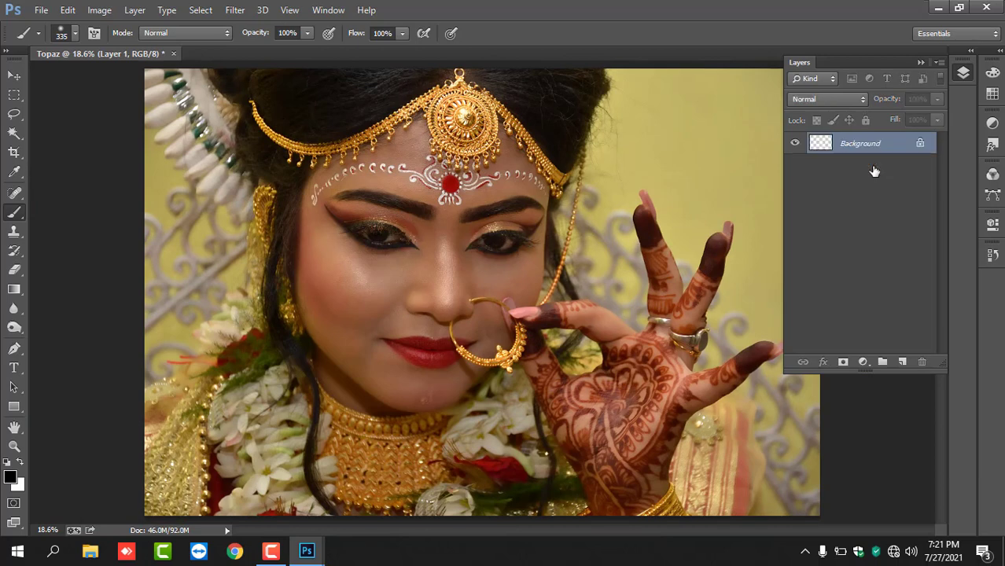
- Open the Dark Magic Xpress - 2021cc extension panel from Window > Extensions
left_click(333, 10)
mouse_move(343, 61)
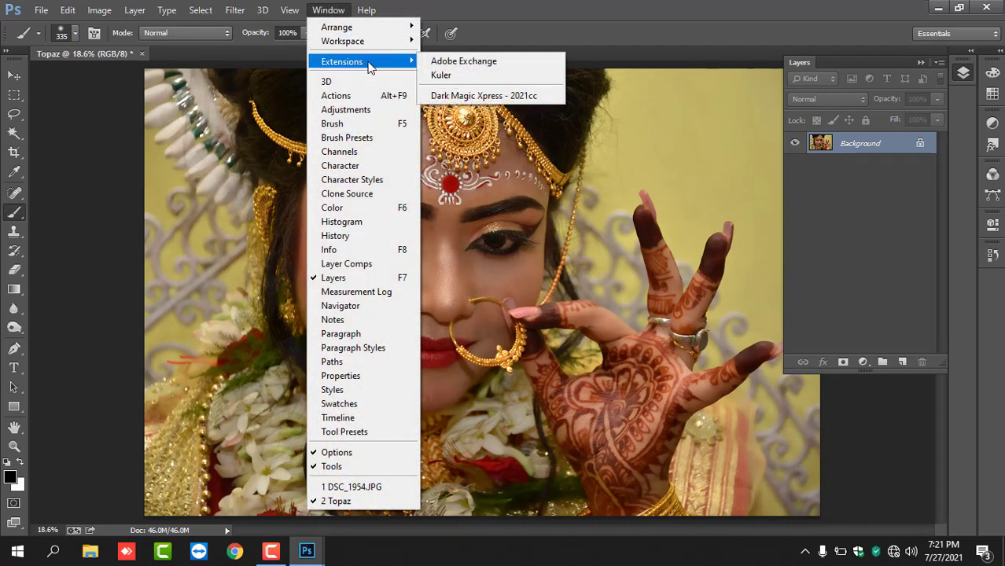
left_click(467, 98)
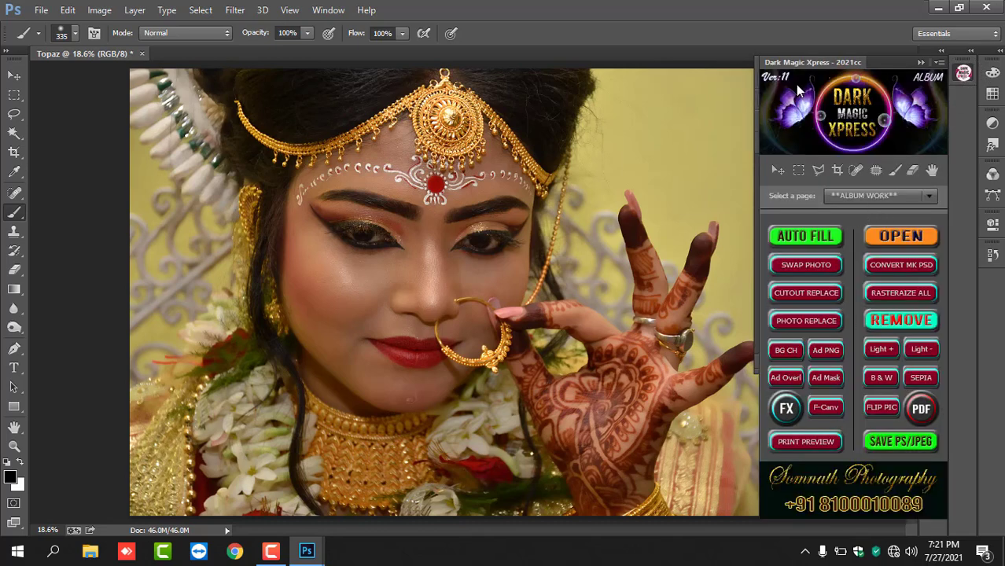
- Switch the Dark Magic Xpress page selector to AUTO CORRECTION to list its retouch actions
left_click(882, 197)
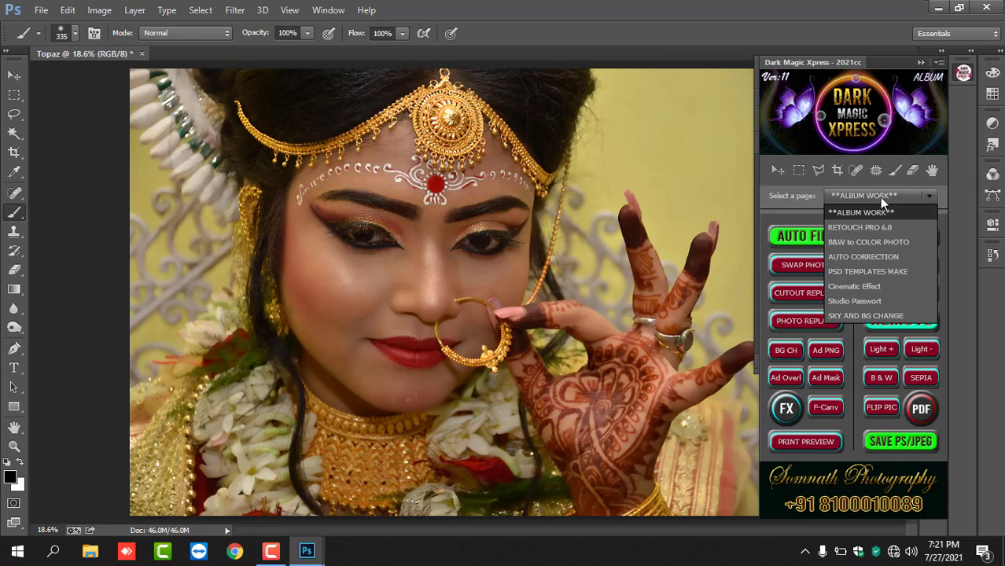
left_click(854, 260)
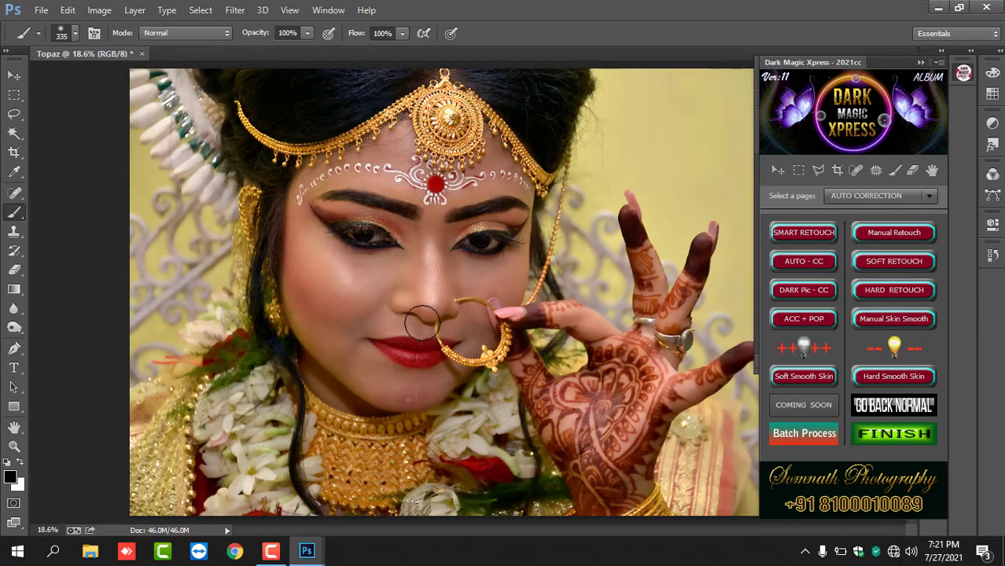
scroll(451, 250, "up", 2)
scroll(455, 284, "up", 2)
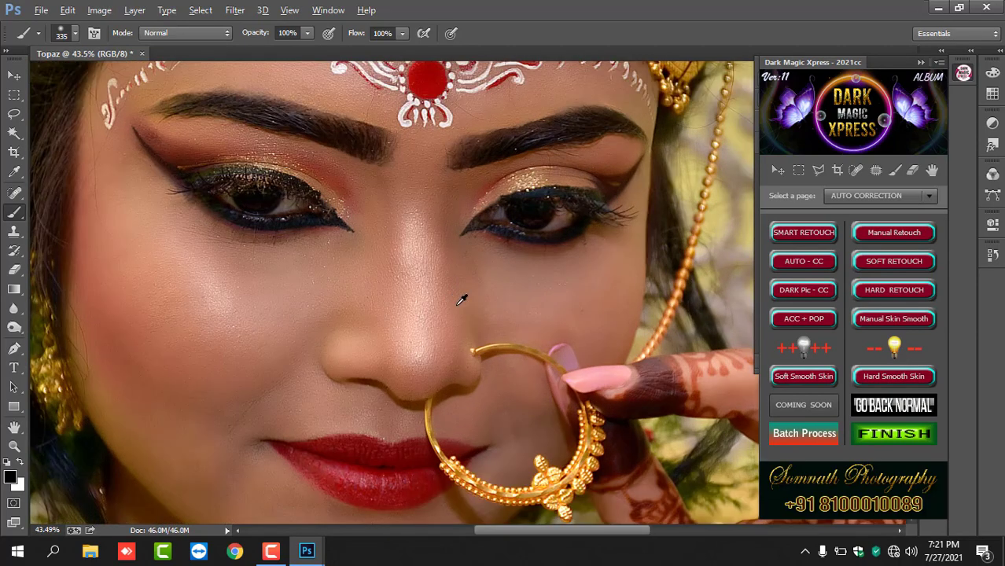
mouse_move(543, 298)
left_mouse_down()
mouse_move(531, 387)
mouse_move(538, 339)
left_mouse_up()
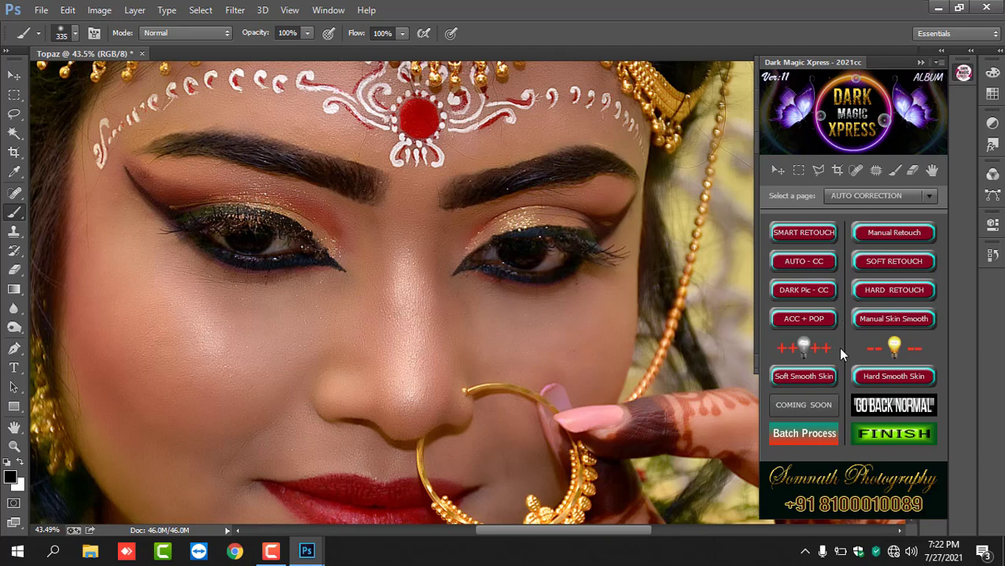
- Collapse the Dark Magic Xpress panel to reveal the Layers panel with the Background layer
left_click(919, 64)
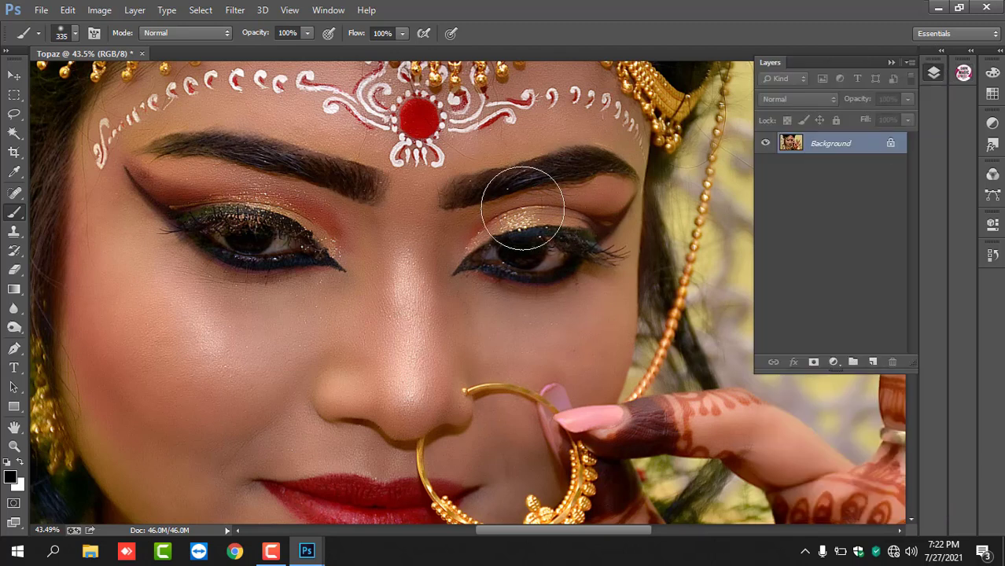